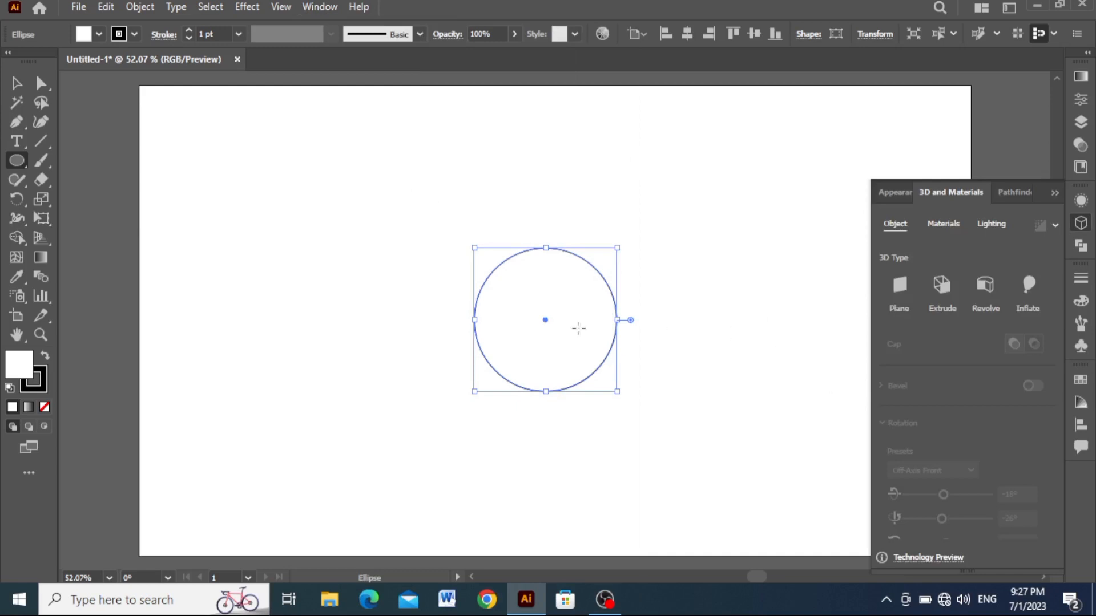
- Fill the circle with colour #fa371e and remove its stroke
double_click(18, 365)
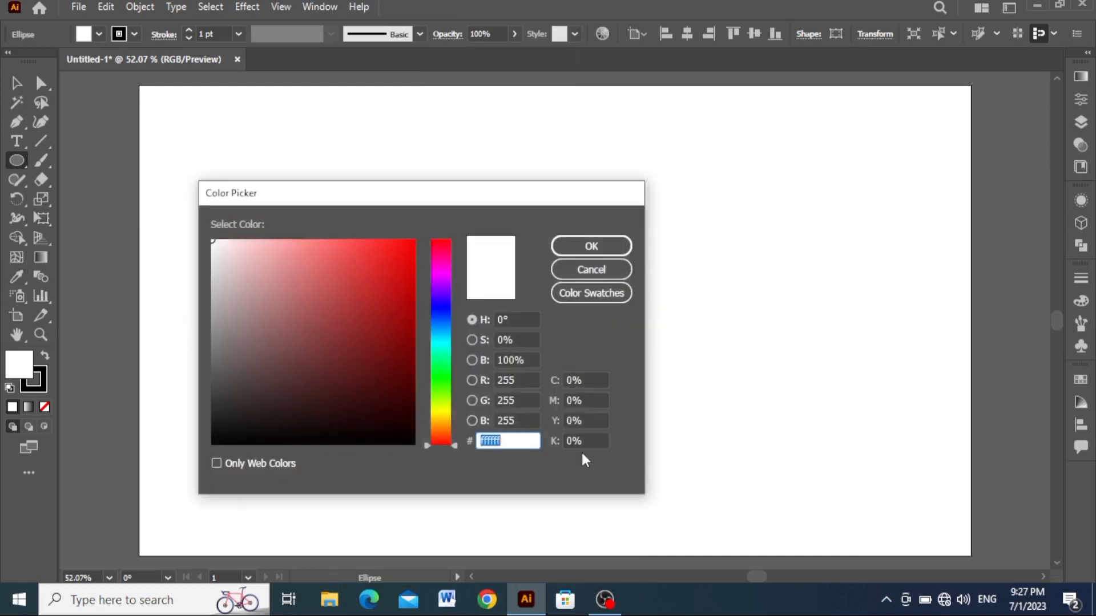
text(fa)
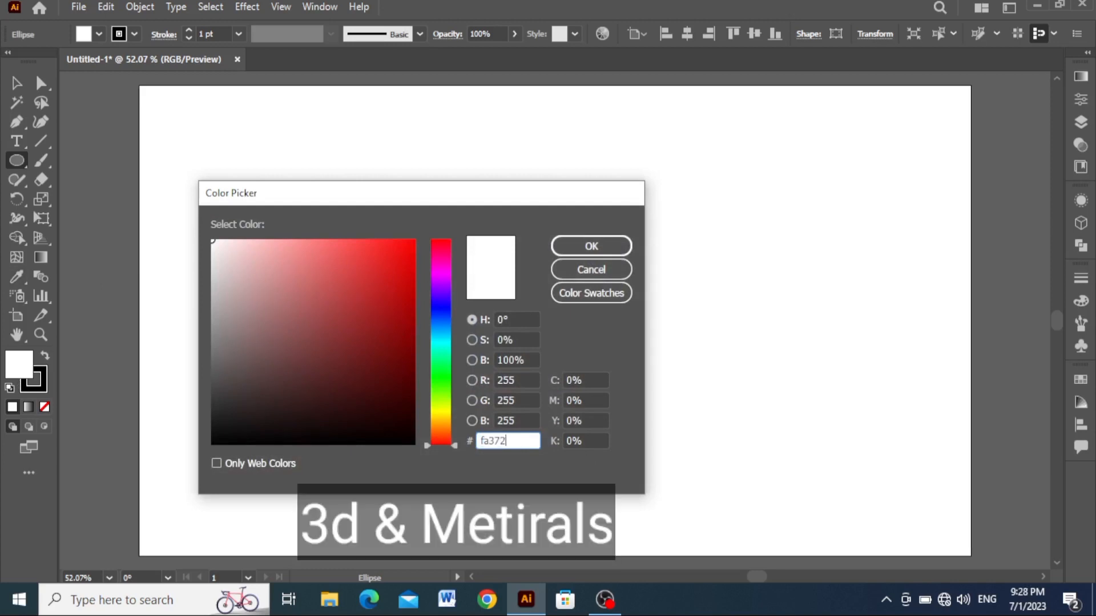
text(372)
key(BackSpace)
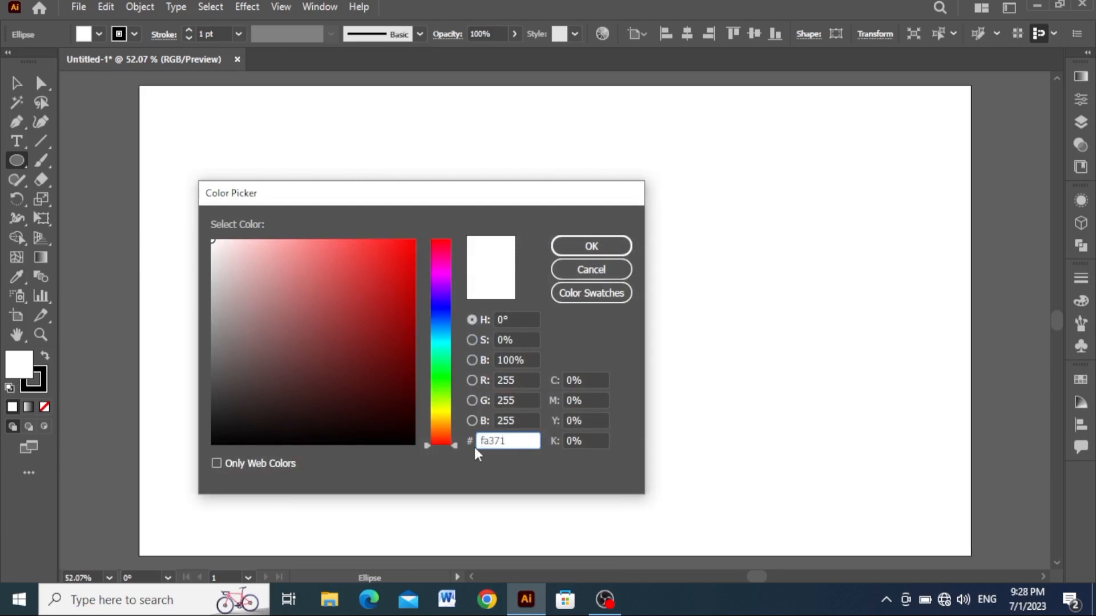
key(Return)
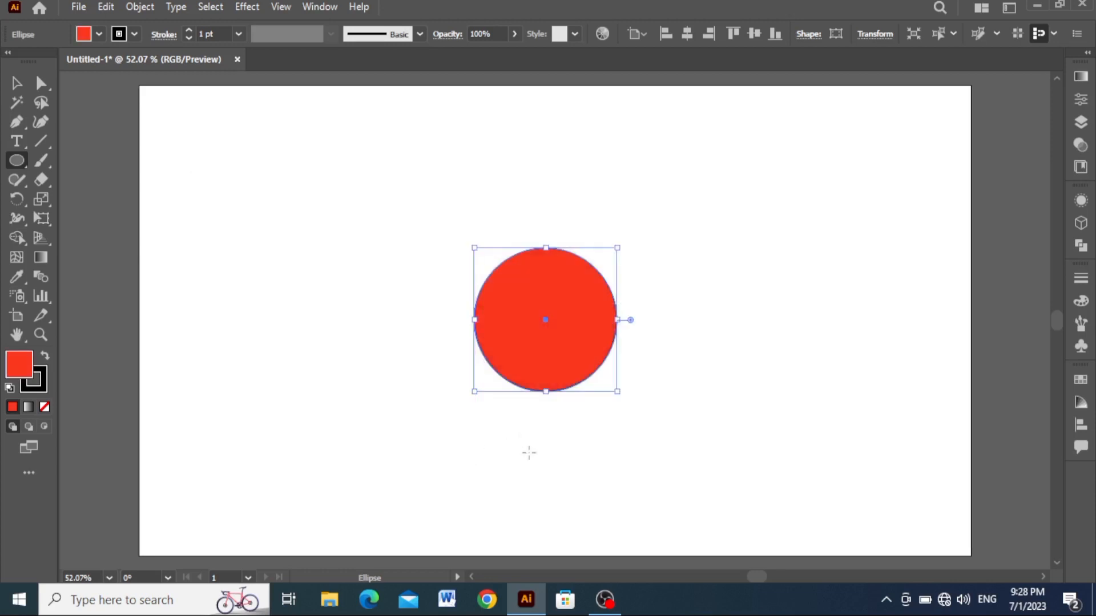
click(41, 381)
click(45, 406)
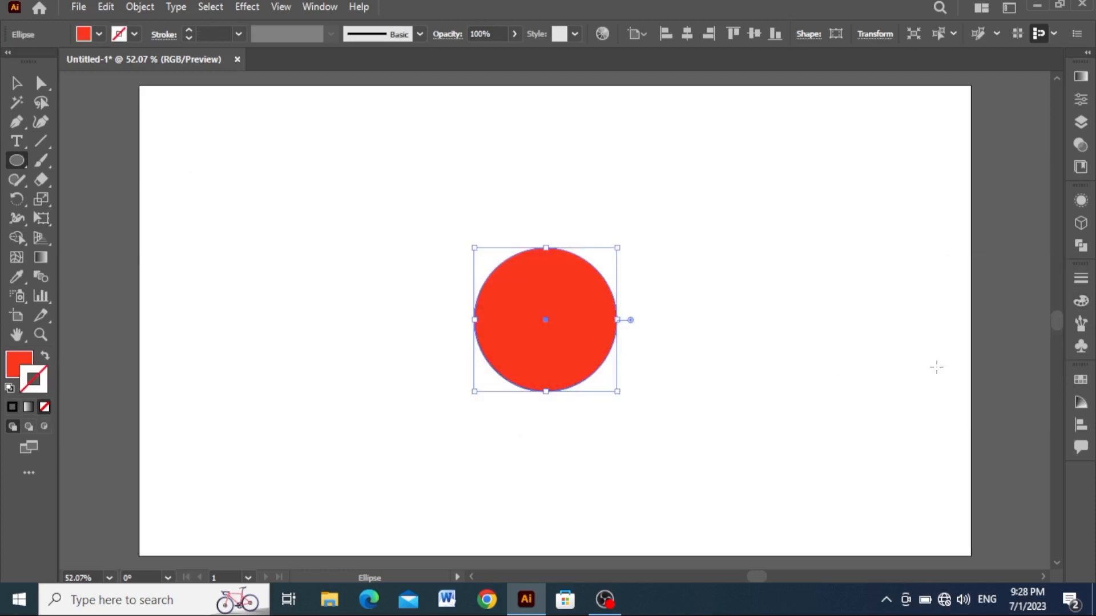
- Apply a 360° 3D Revolve to the red circle and narrow it from both sides into a tall ellipse
click(1081, 224)
click(980, 287)
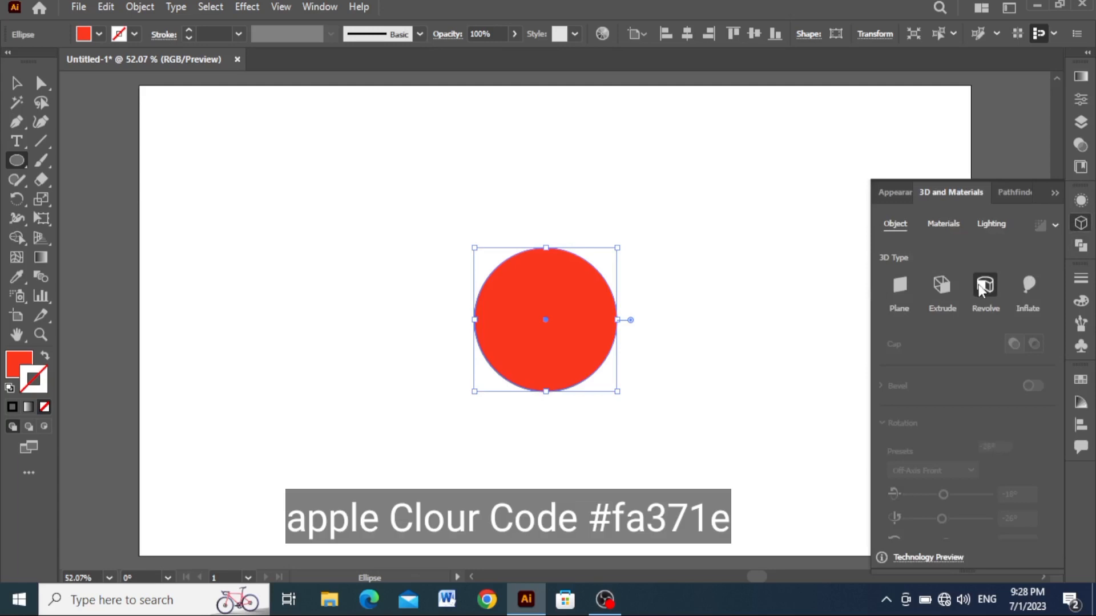
click(619, 321)
drag(619, 321, 575, 319)
drag(474, 320, 537, 351)
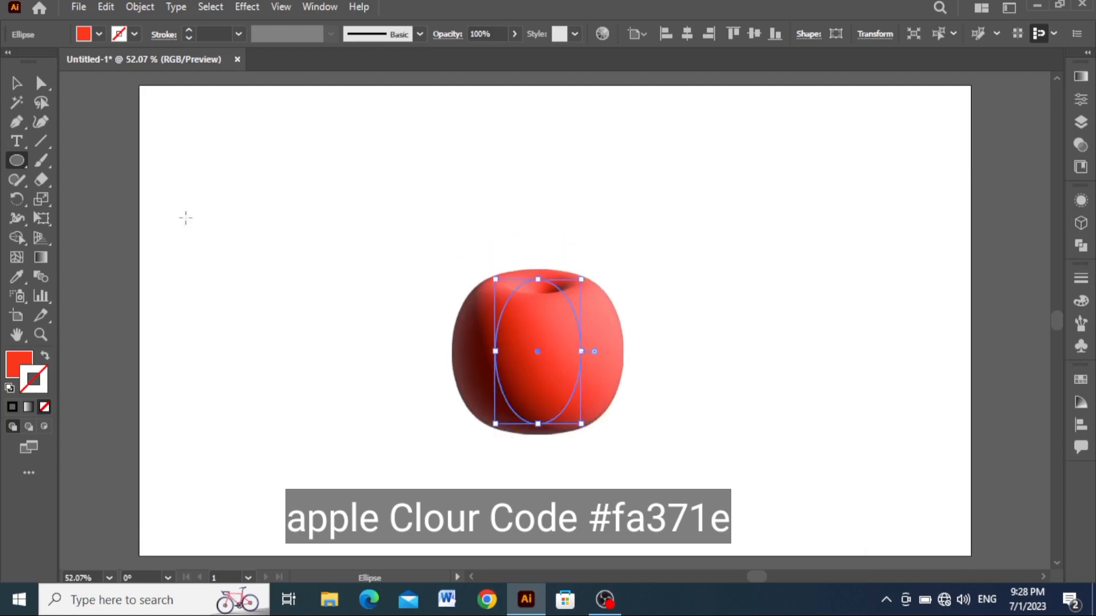
- Reshape the lower curves on both sides of the ellipse inward so the apple tapers towards its base
click(17, 122)
key(alt)
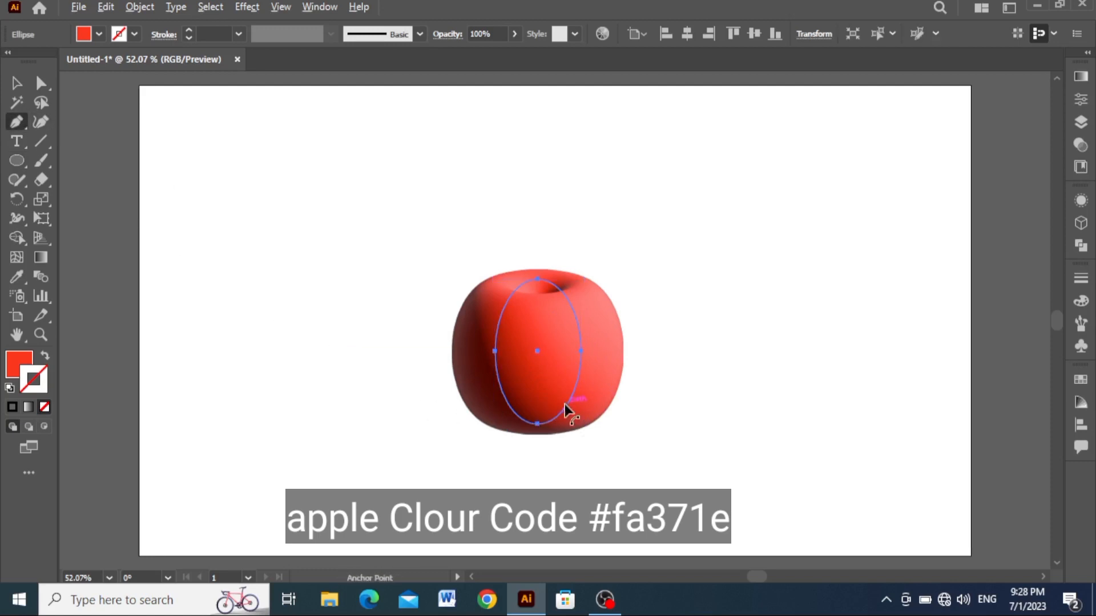
drag(568, 404, 515, 410)
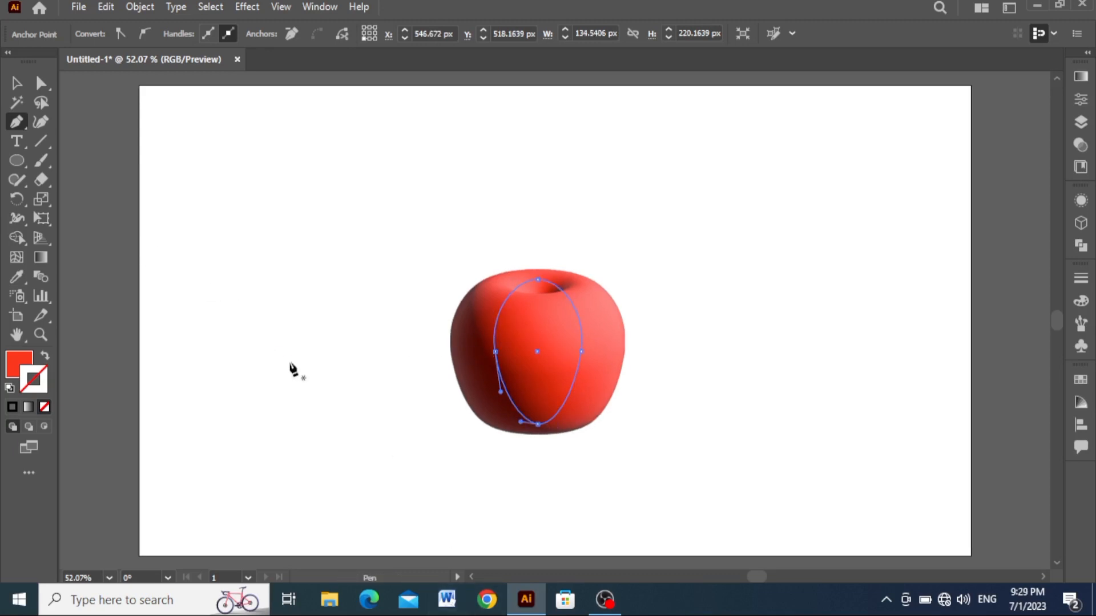
key(v)
click(312, 368)
- Set the apple's material properties to roughness 0.2 and metallic 0.2
click(528, 399)
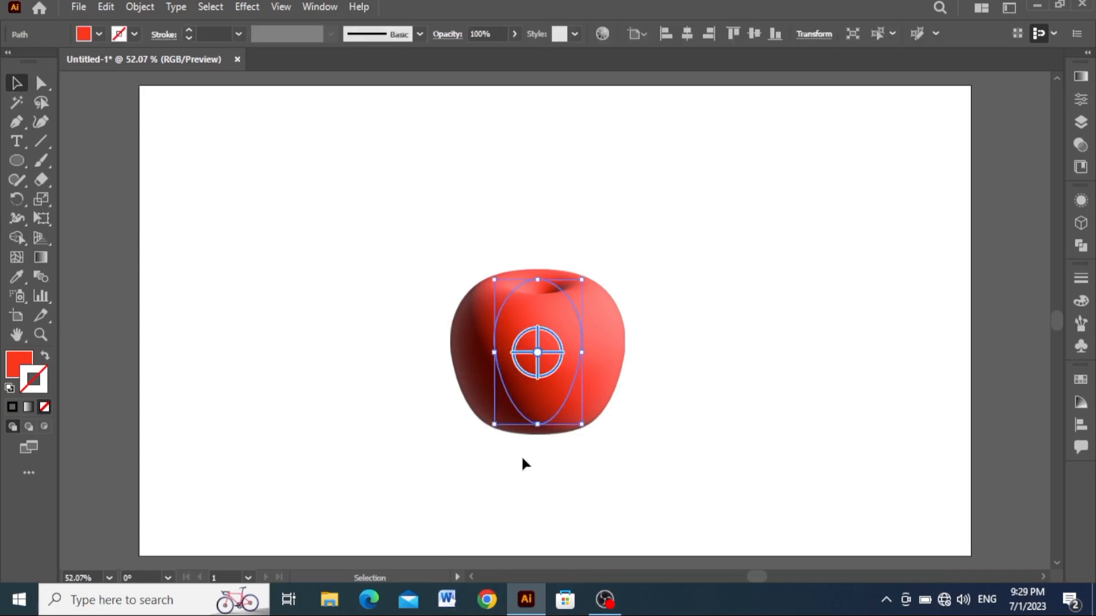
click(1080, 200)
click(948, 192)
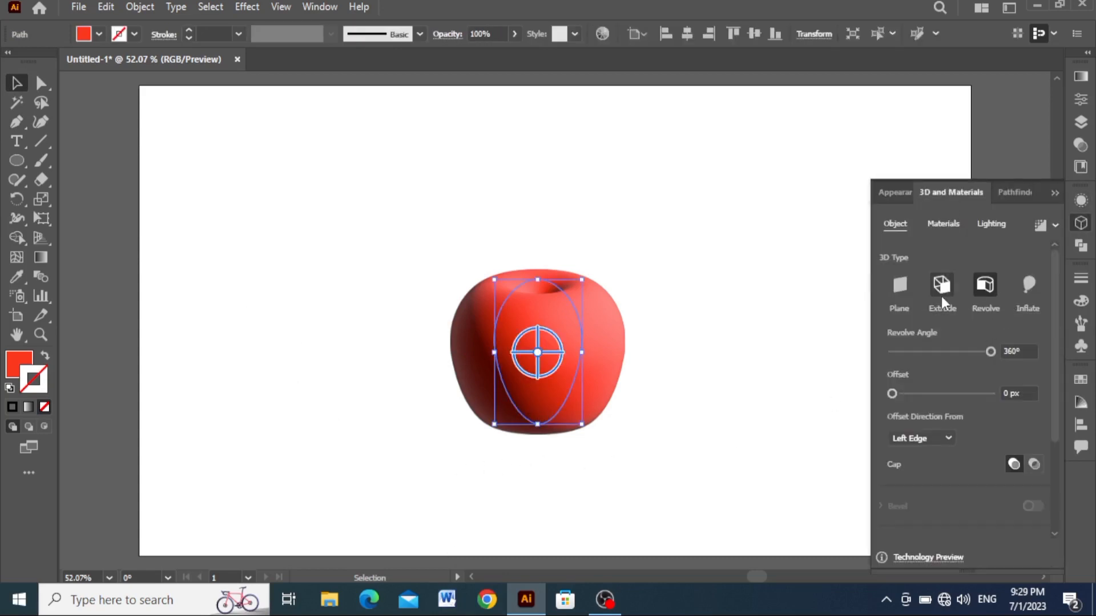
click(941, 224)
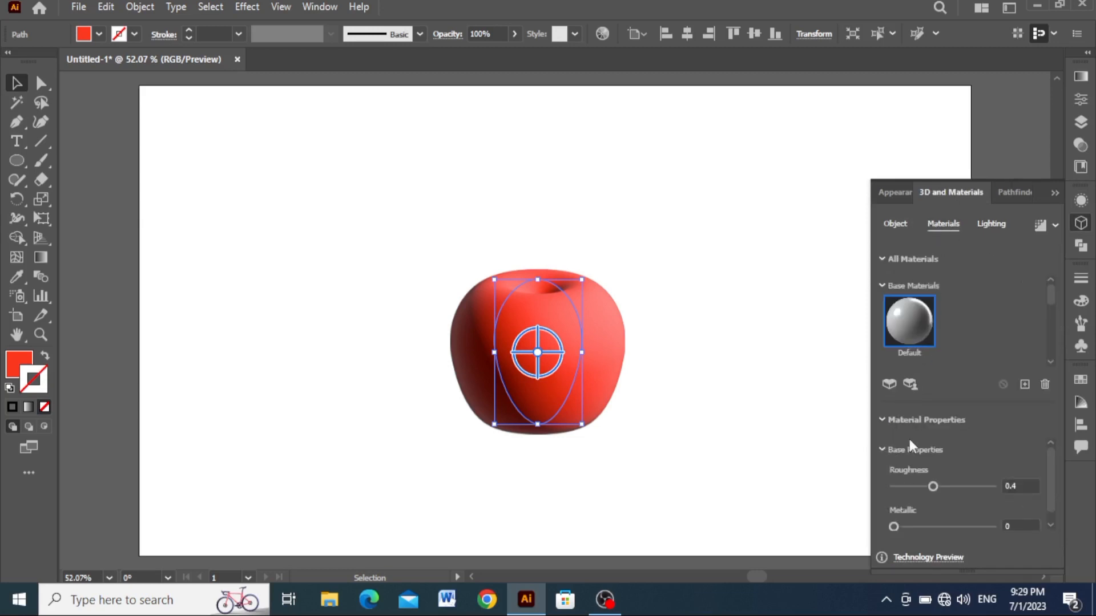
click(908, 421)
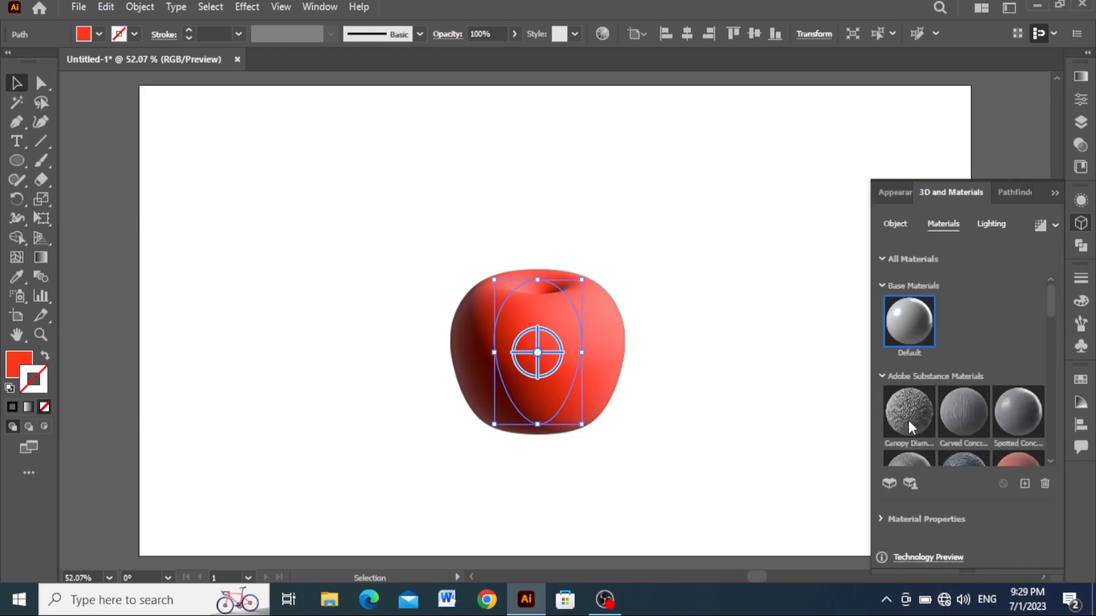
click(895, 521)
scroll(961, 436, down, 1)
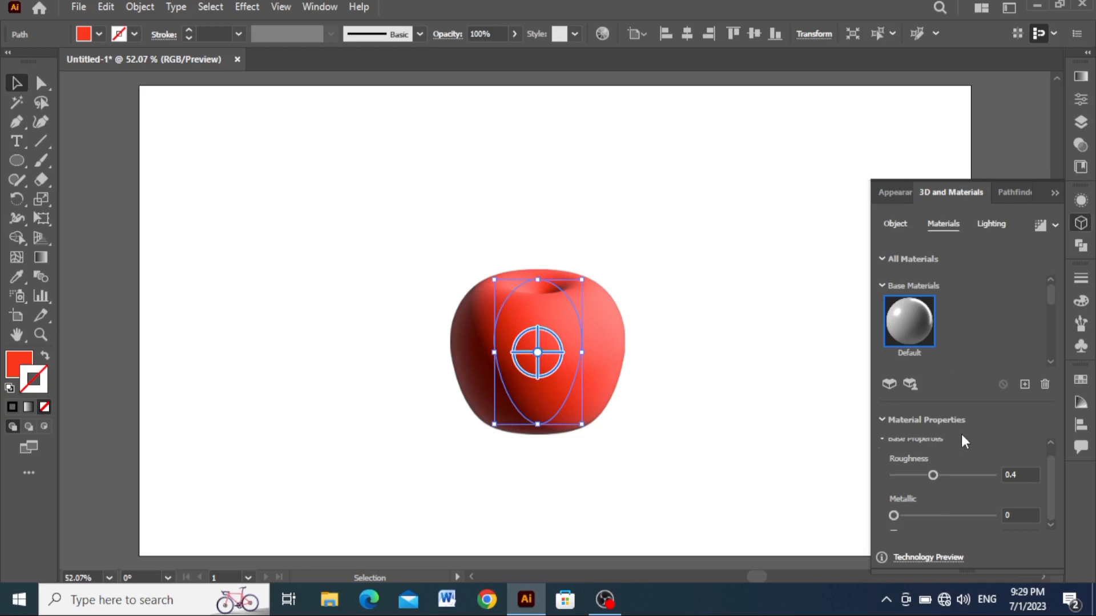
click(1015, 476)
key(BackSpace)
text(2)
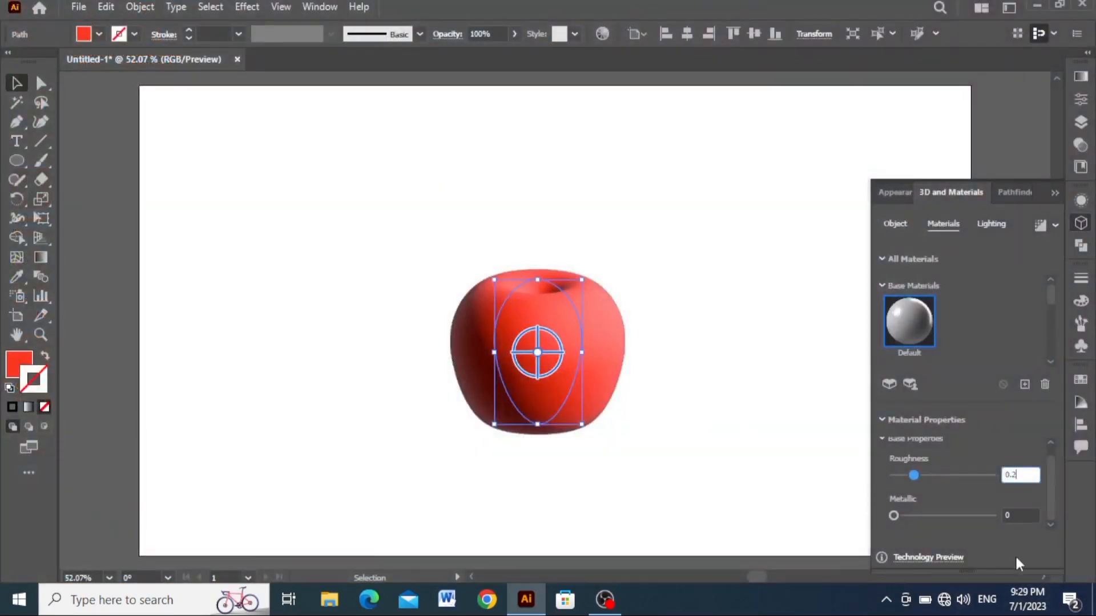
key(Tab)
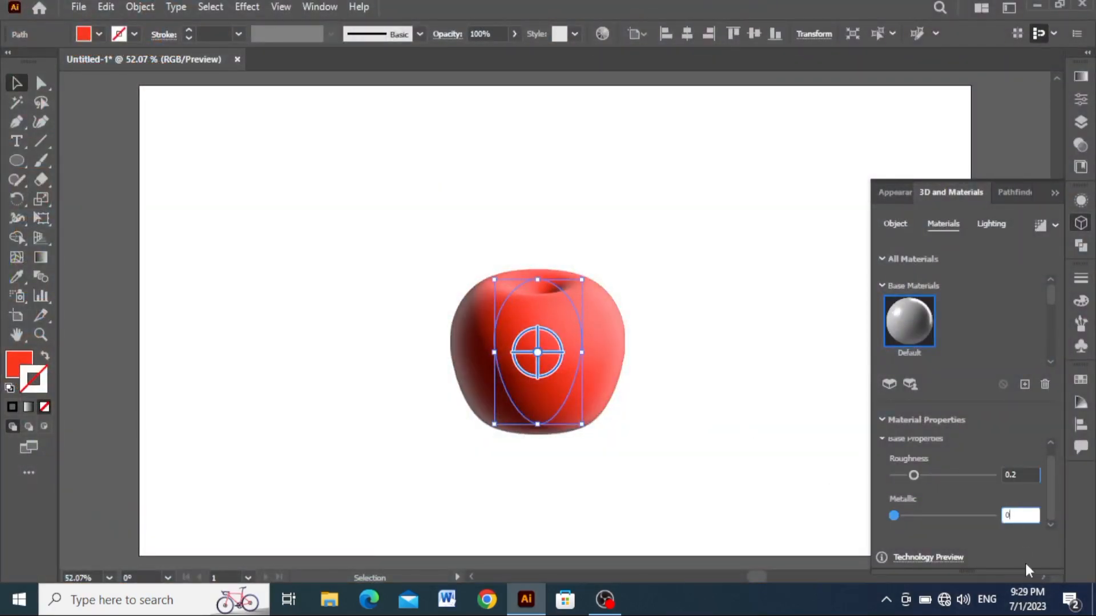
text(0.2)
key(Return)
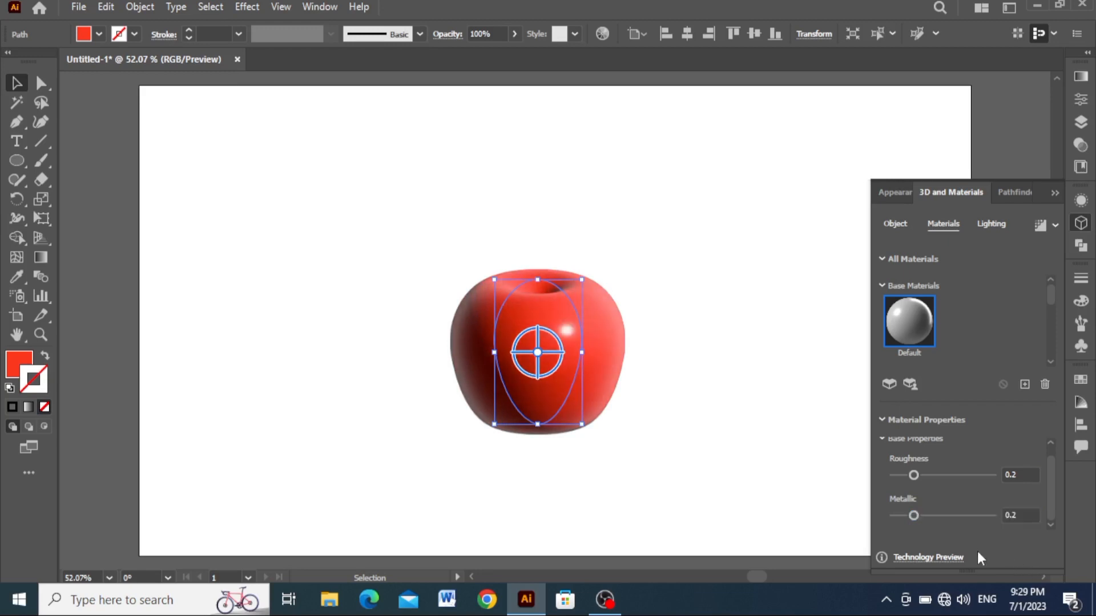
- Turn on ray-traced rendering for the apple and set its light intensity to 85%
click(992, 226)
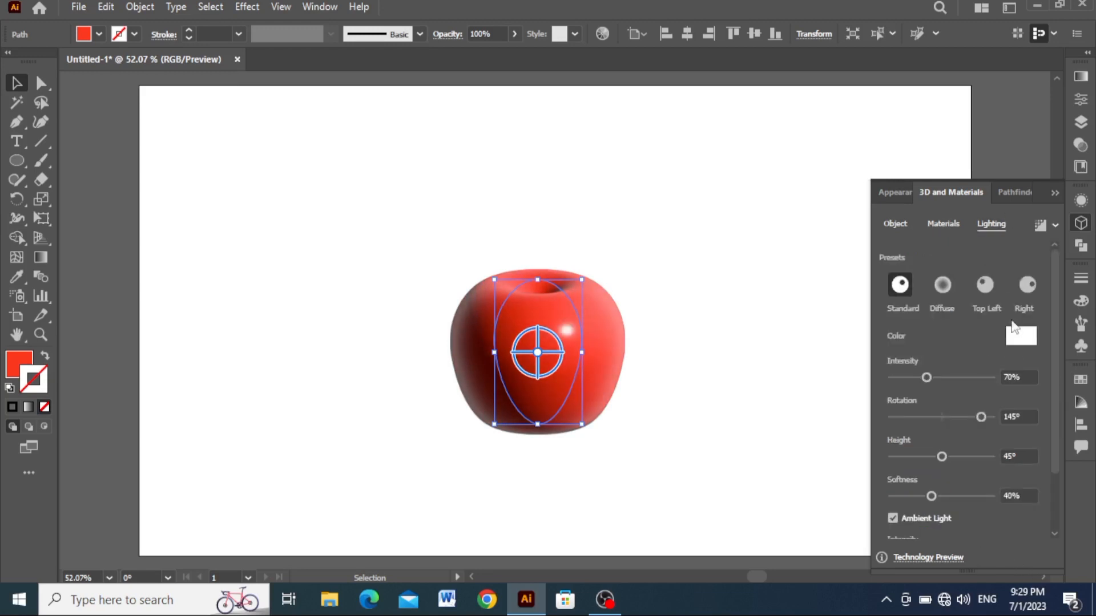
click(1039, 225)
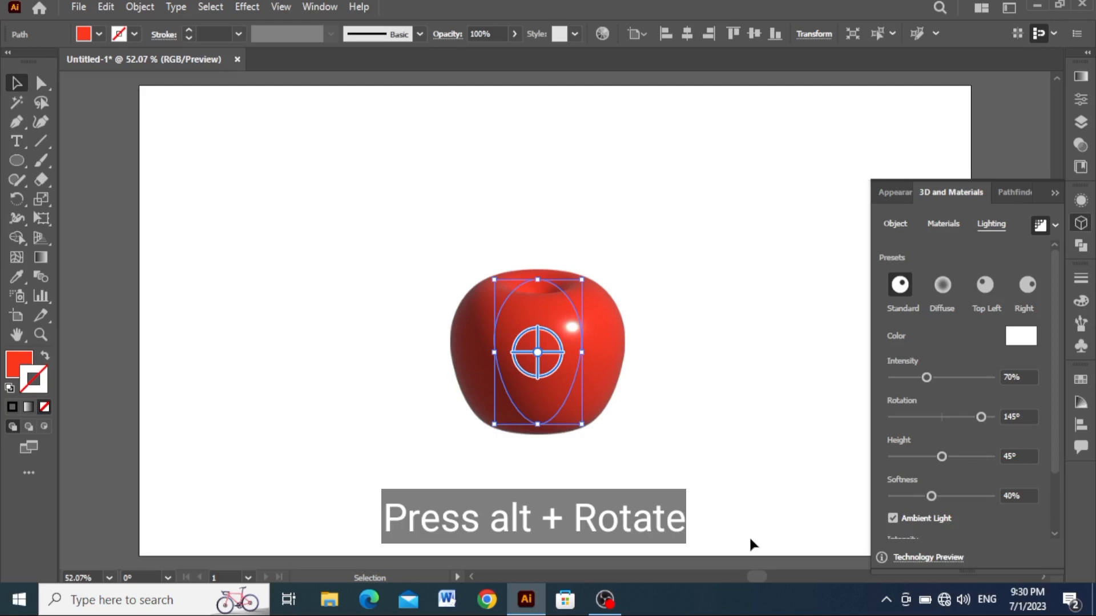
click(1011, 379)
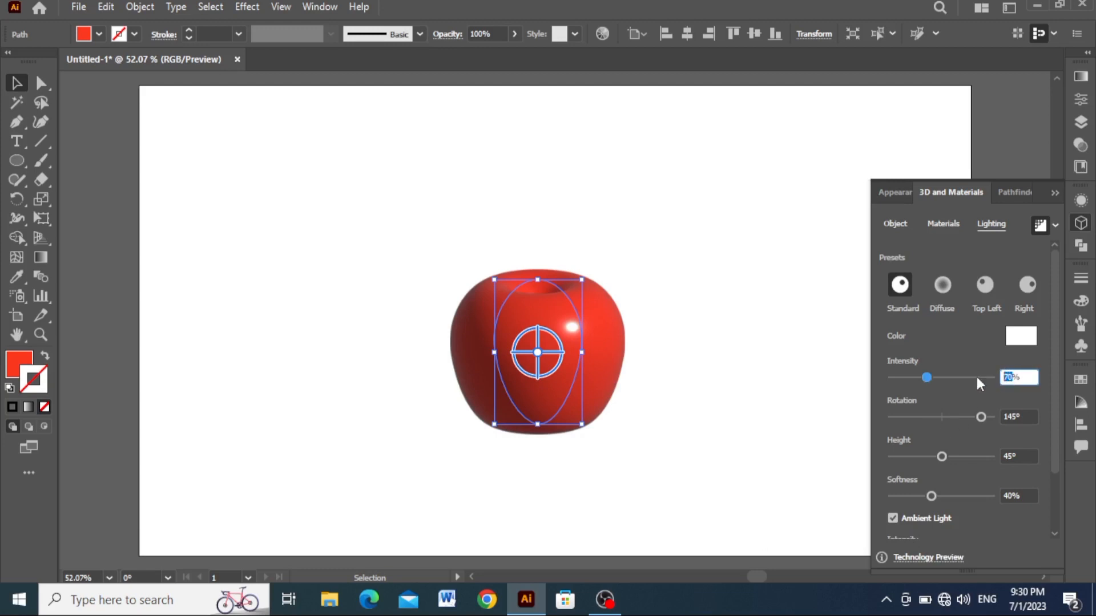
text(85)
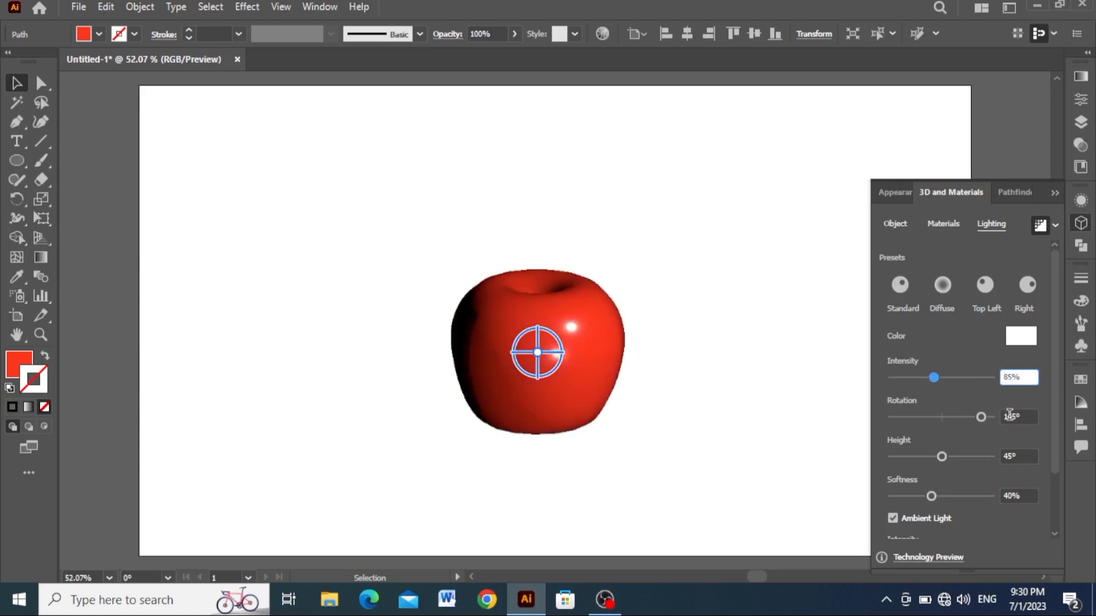
click(1015, 416)
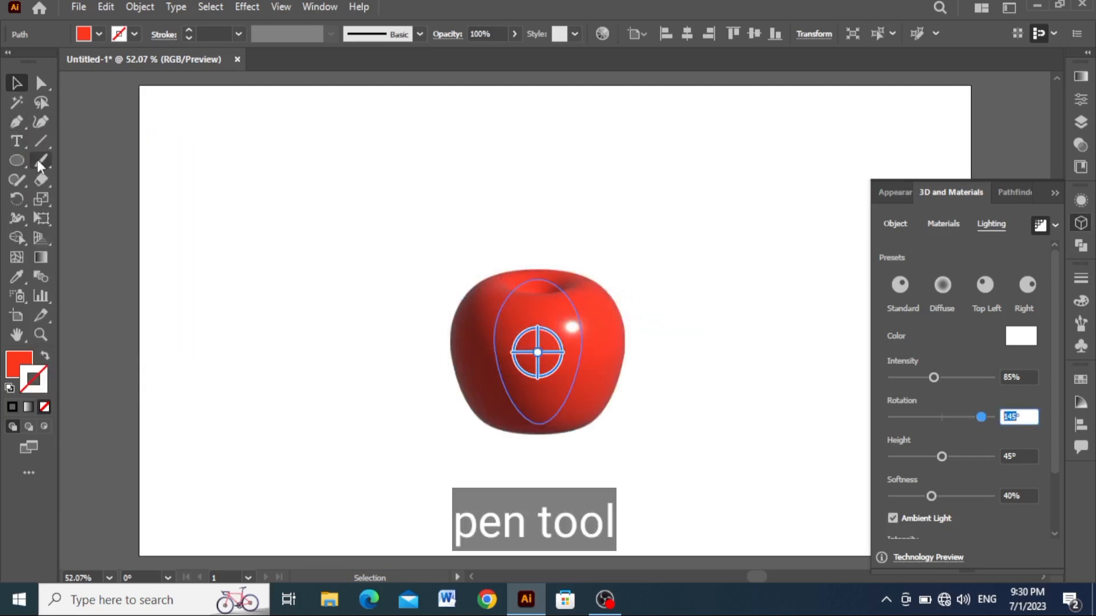
- Draw a closed upright rectangle about 23 px wide and 151 px high as a stem over the apple's top with the Pen tool
click(17, 122)
click(531, 216)
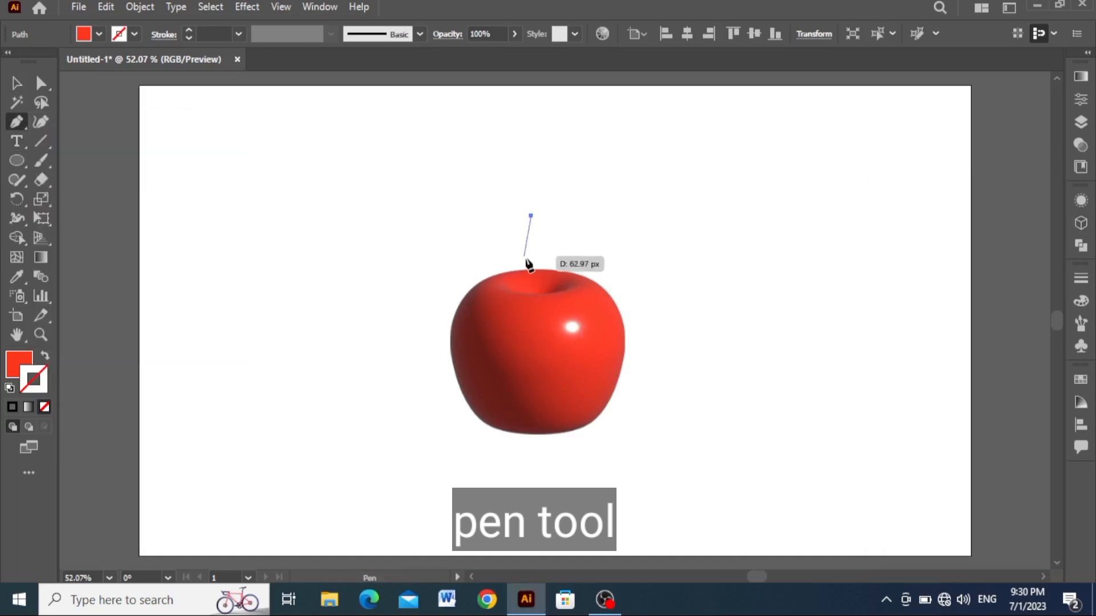
click(531, 316)
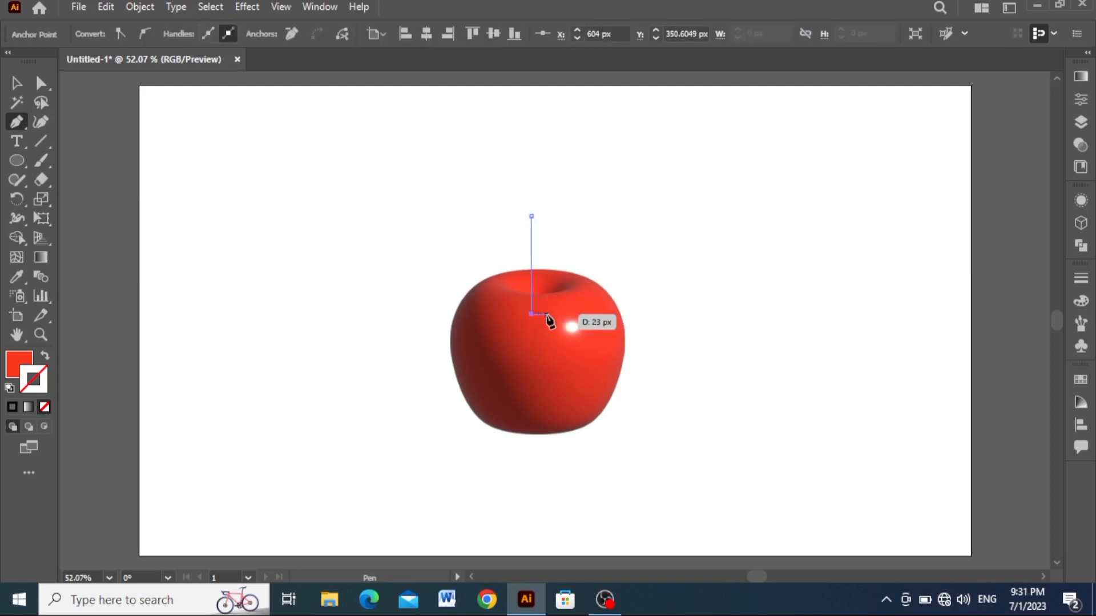
click(546, 313)
click(546, 216)
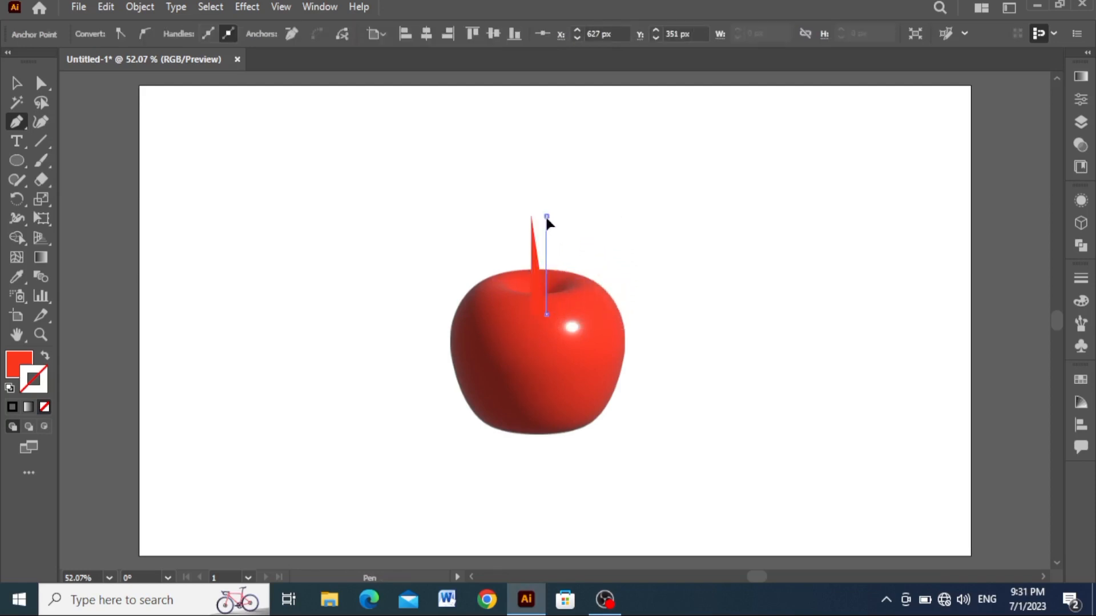
click(530, 215)
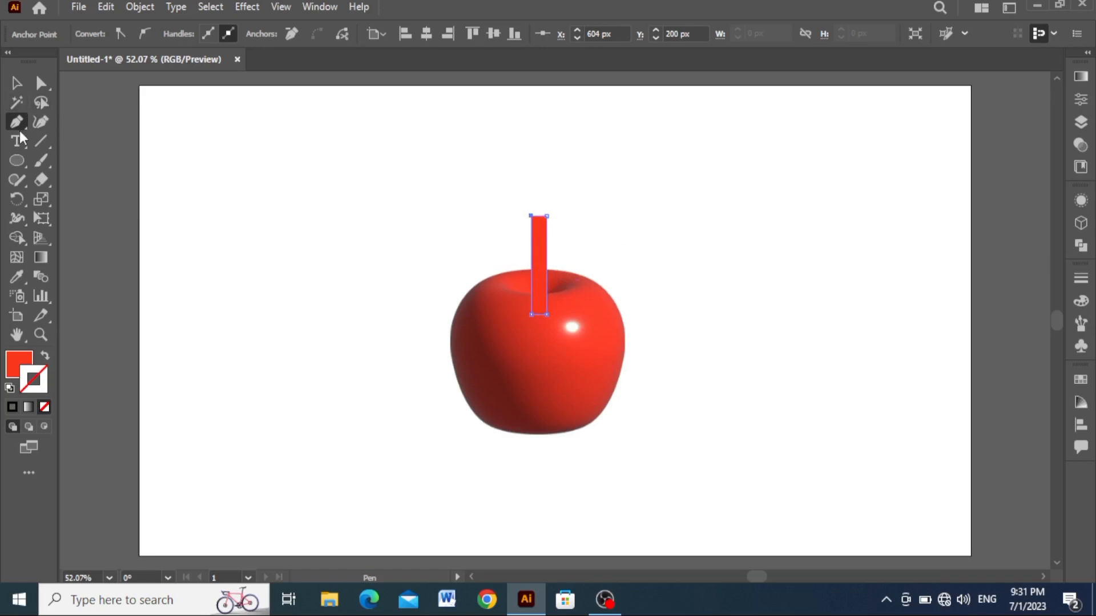
- Curve both long sides of the stem inward so it is narrower in the middle, and deselect it
click(546, 275)
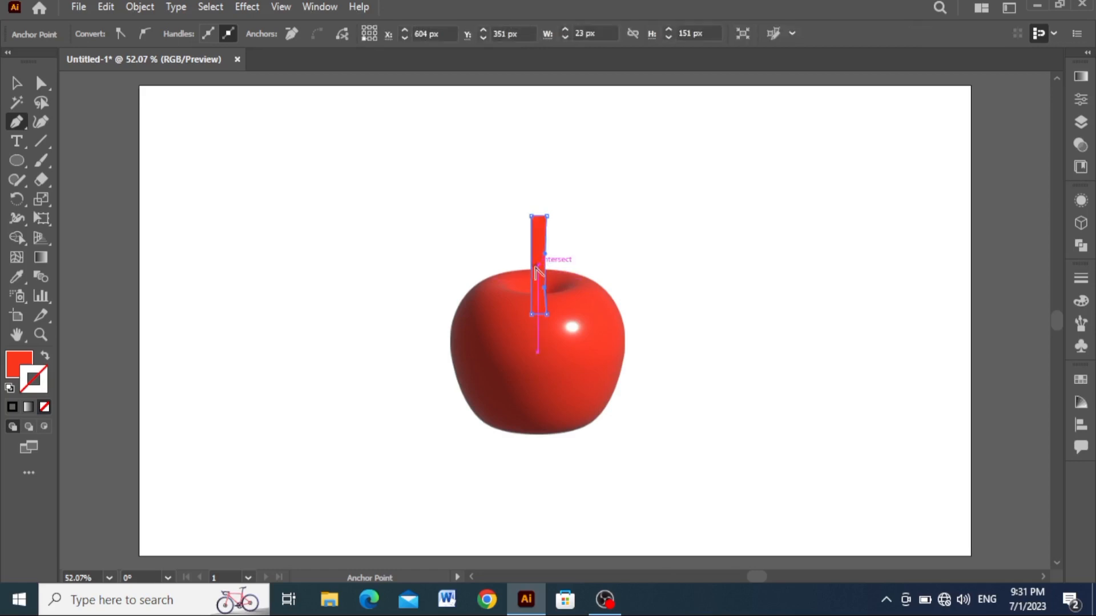
drag(532, 272, 545, 266)
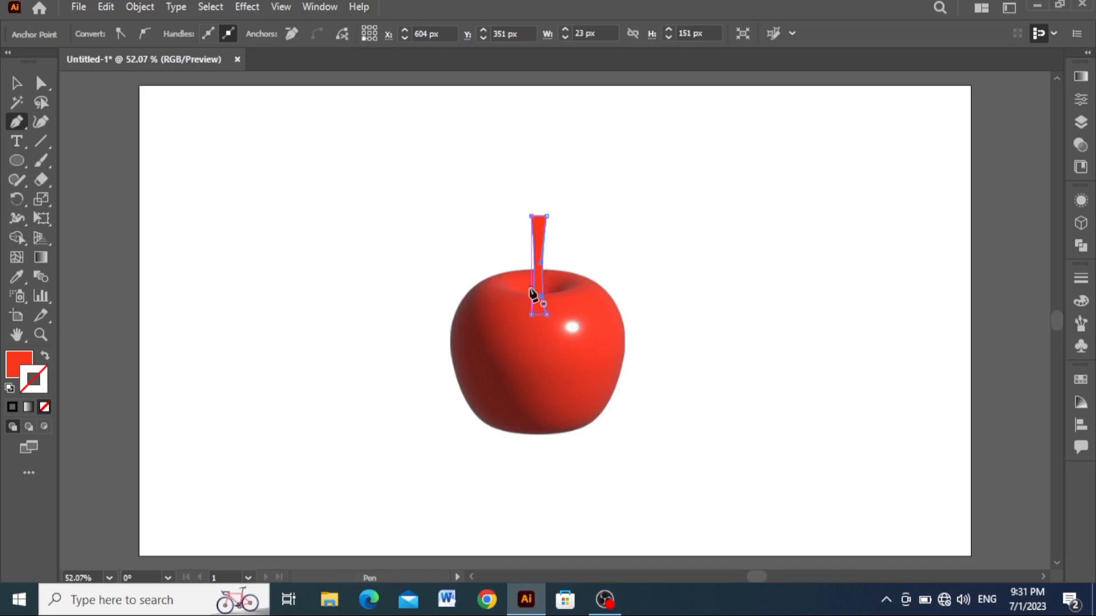
click(534, 280)
click(17, 82)
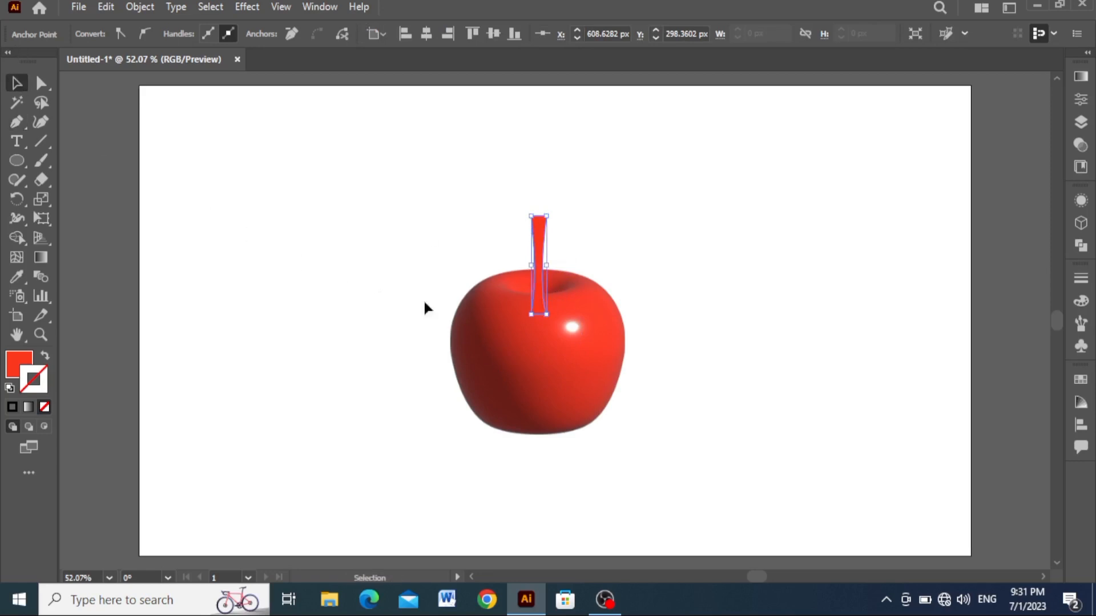
click(362, 283)
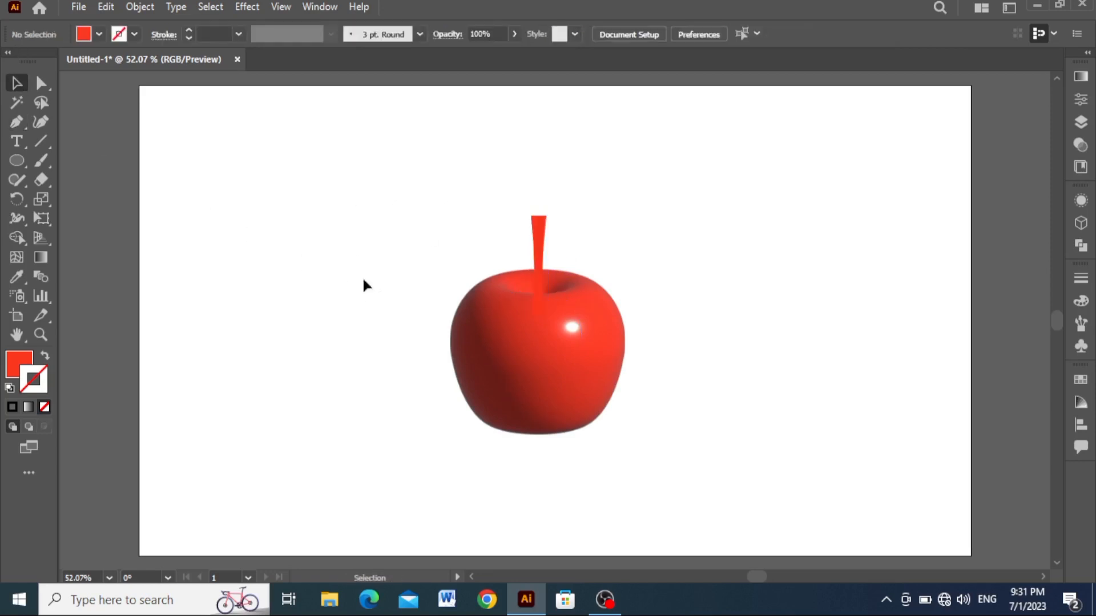
- Move the stem up slightly and change its fill to dark brown
click(536, 272)
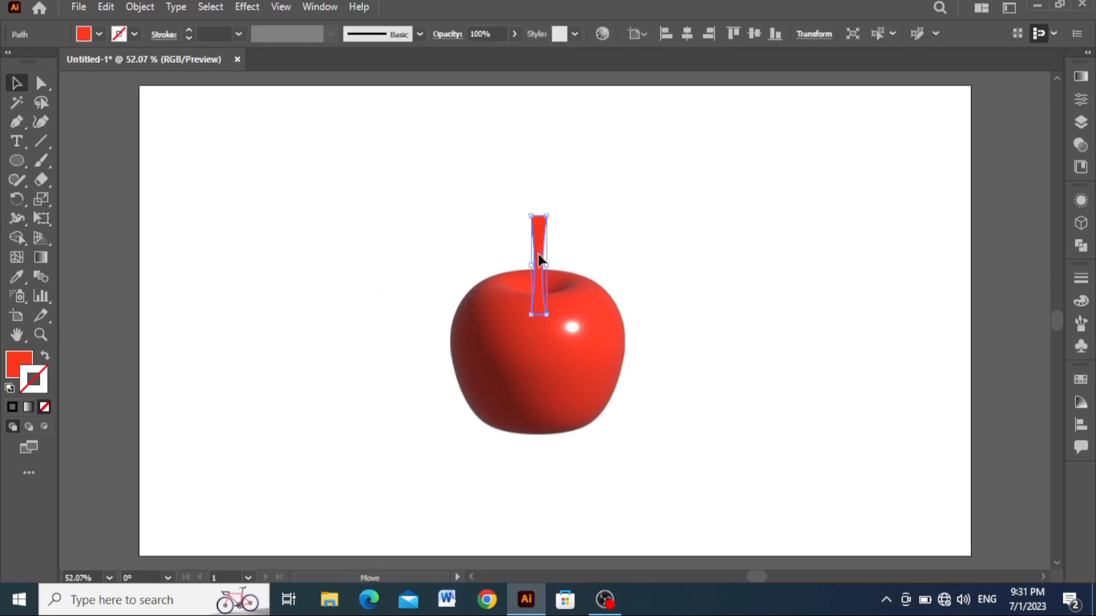
drag(536, 258, 536, 252)
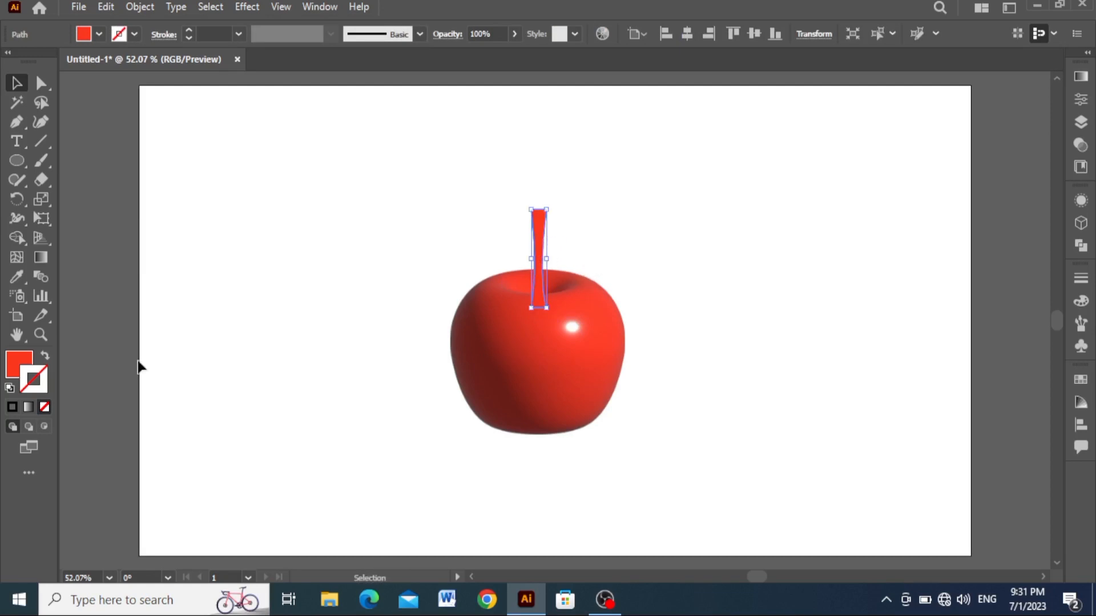
double_click(19, 364)
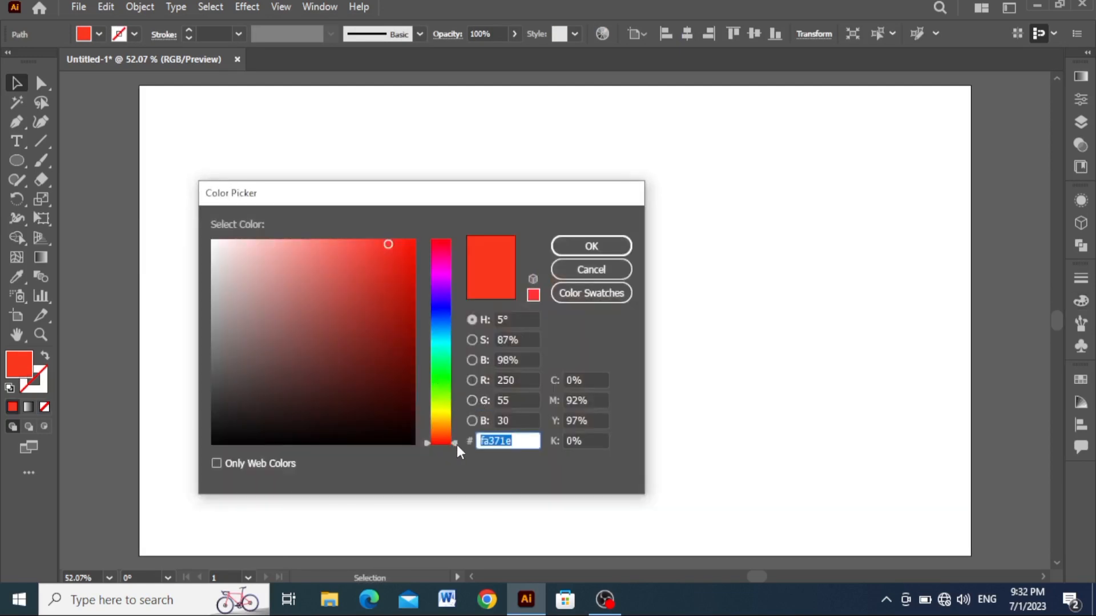
drag(454, 444, 454, 426)
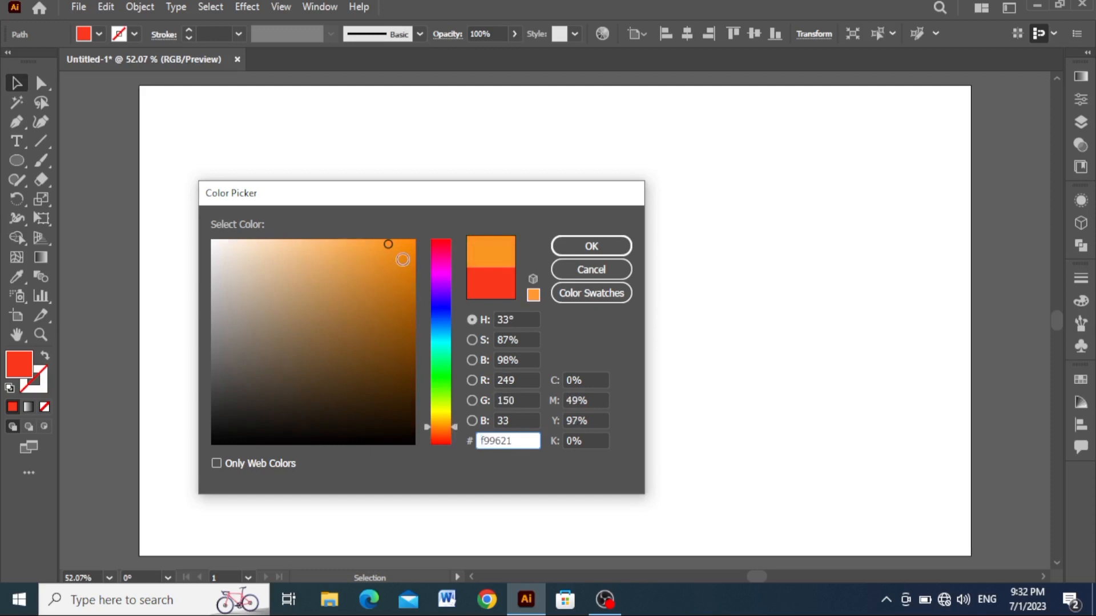
mouse_move(386, 246)
mouse_down()
mouse_move(403, 371)
mouse_move(387, 370)
mouse_move(401, 384)
mouse_up()
click(595, 252)
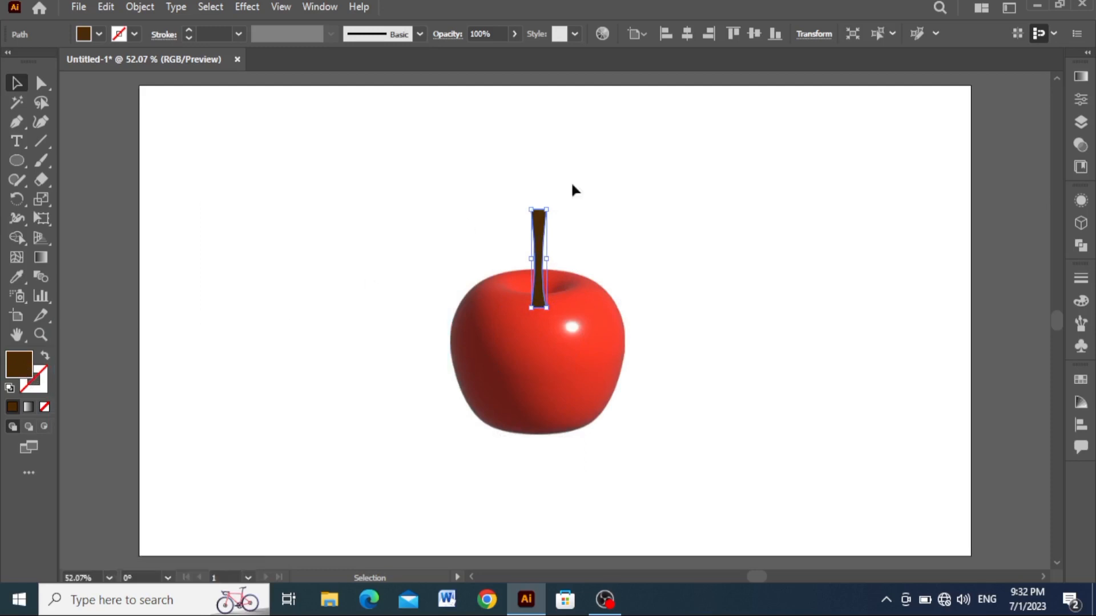
- Apply the 3D Inflate effect to the stem and set its volume to 89%
click(1080, 223)
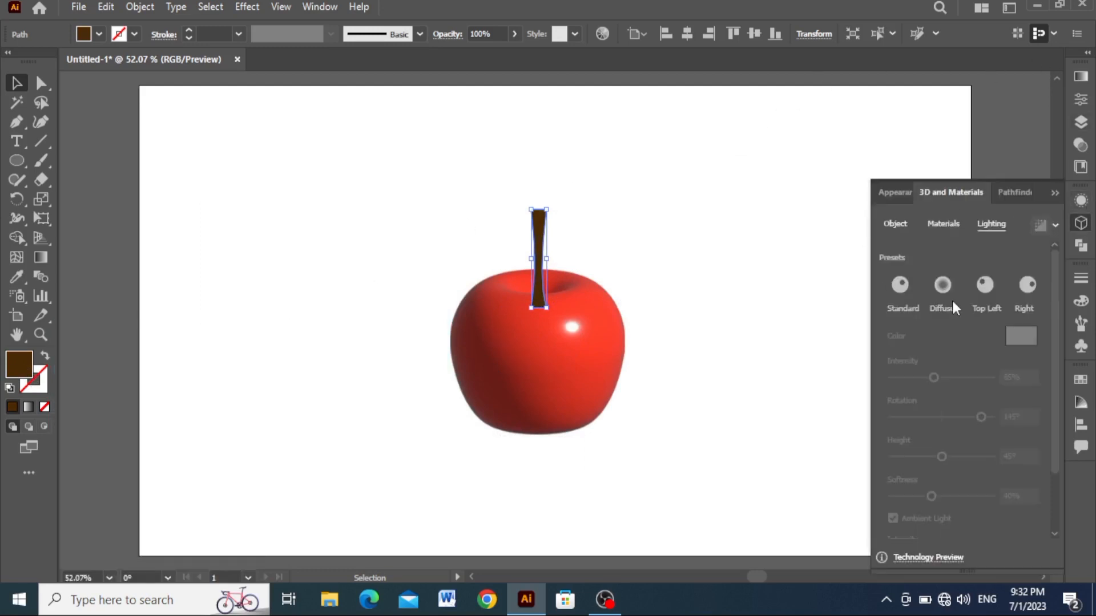
click(938, 228)
click(895, 224)
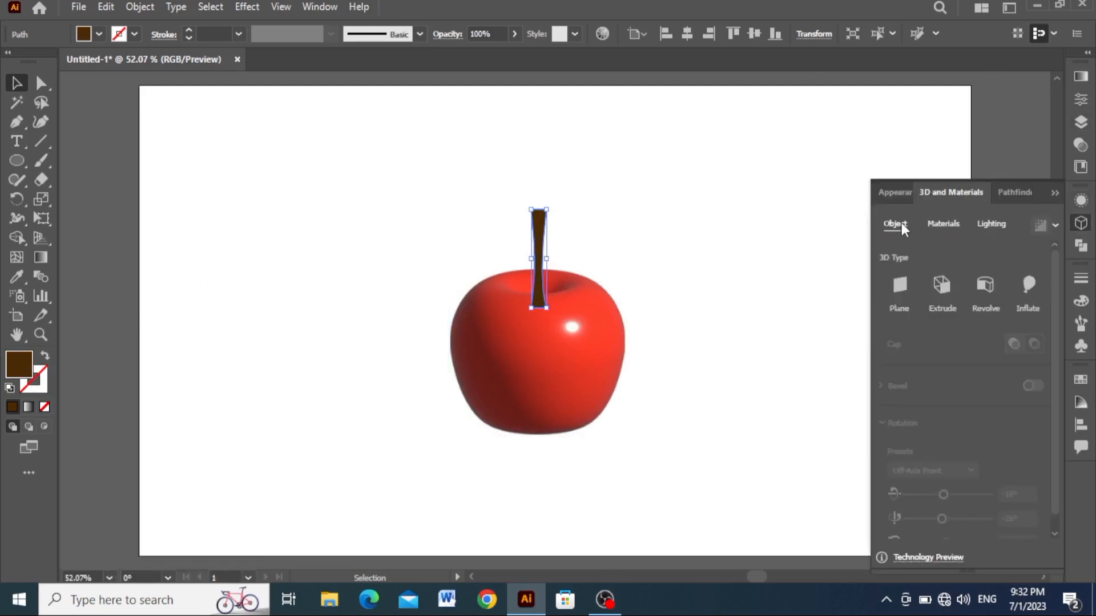
click(1030, 288)
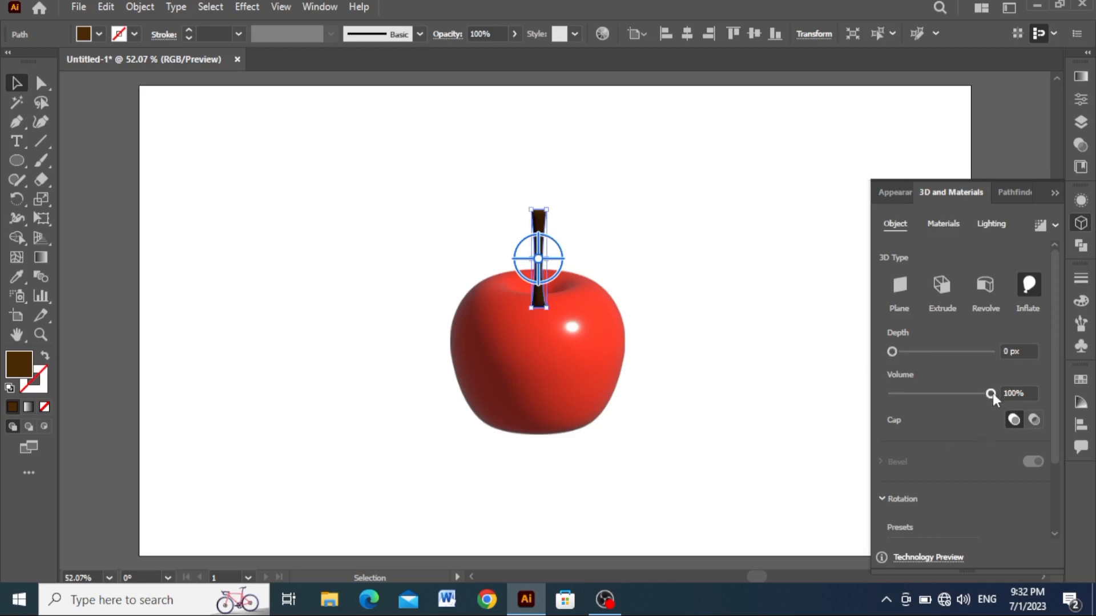
drag(992, 393, 987, 393)
- Set the stem's 3D rotation around the X axis to 30° and deselect it
drag(1054, 365, 1057, 436)
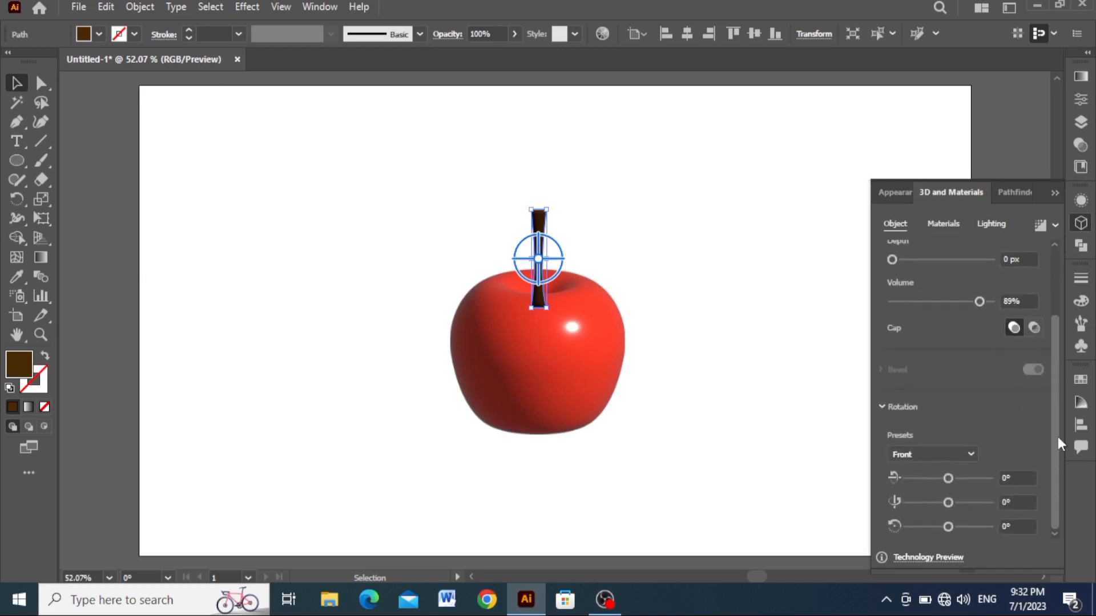
click(1005, 476)
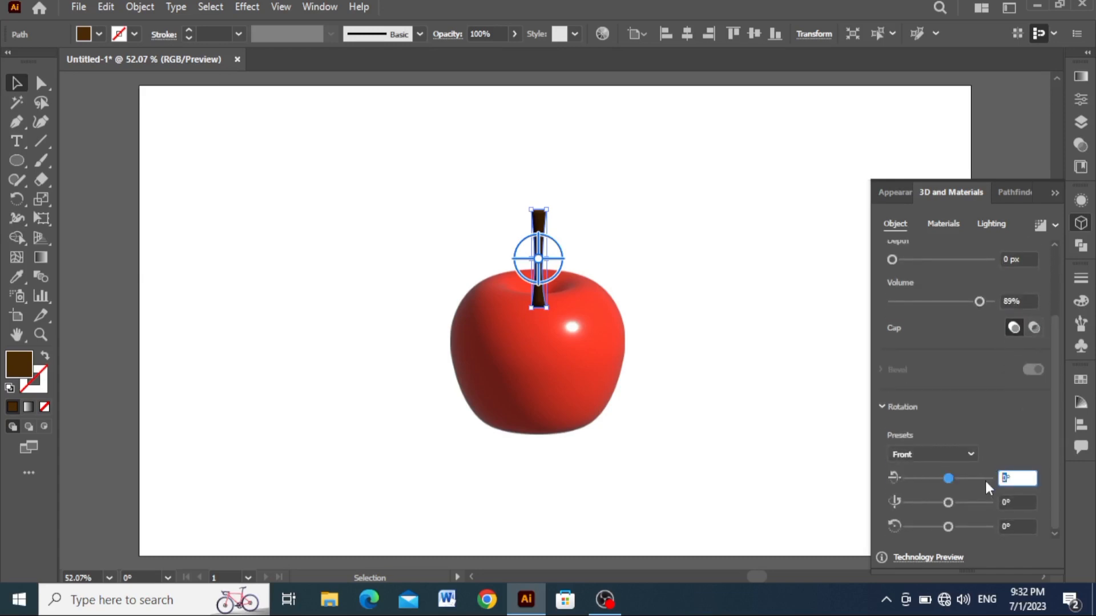
text(30)
key(Return)
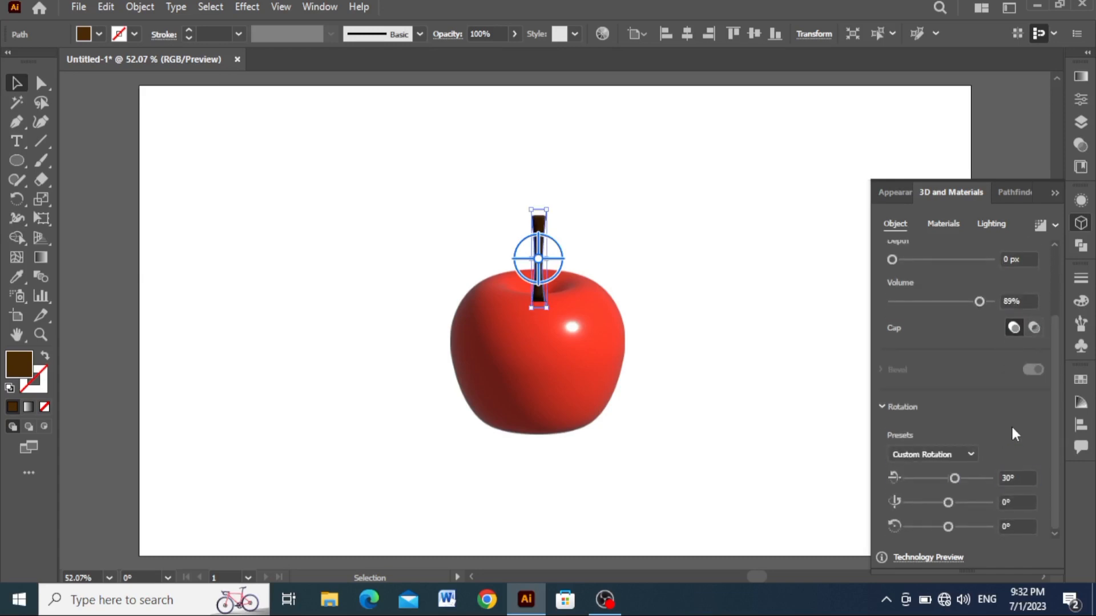
click(742, 420)
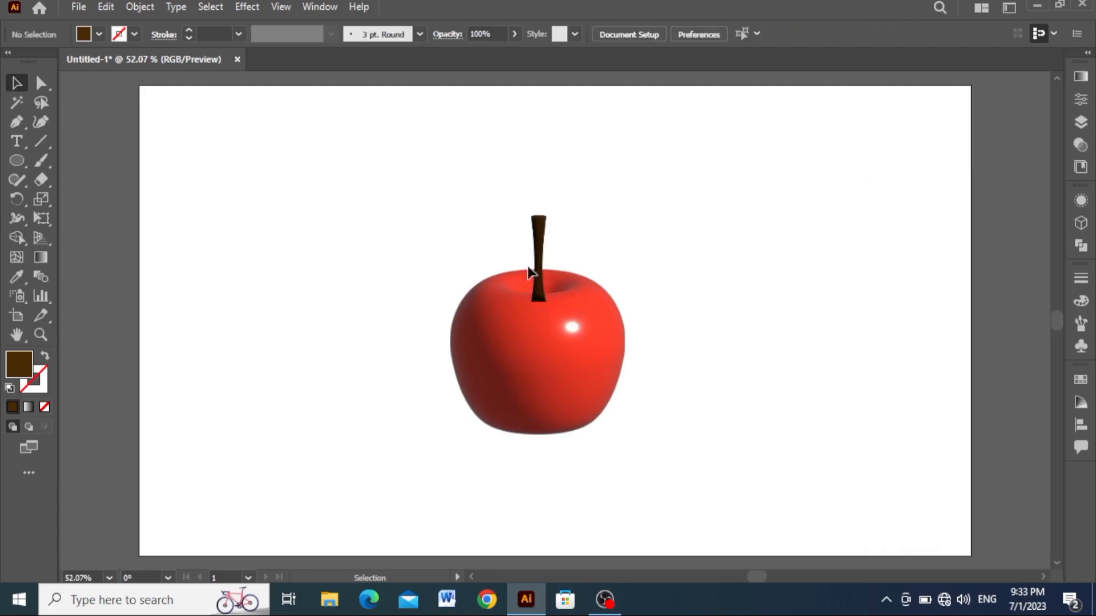
- Draw a closed four-sided shape about 140 px high around the stem with the Pen tool, leaving out the stem's base, and remove its fill
click(539, 251)
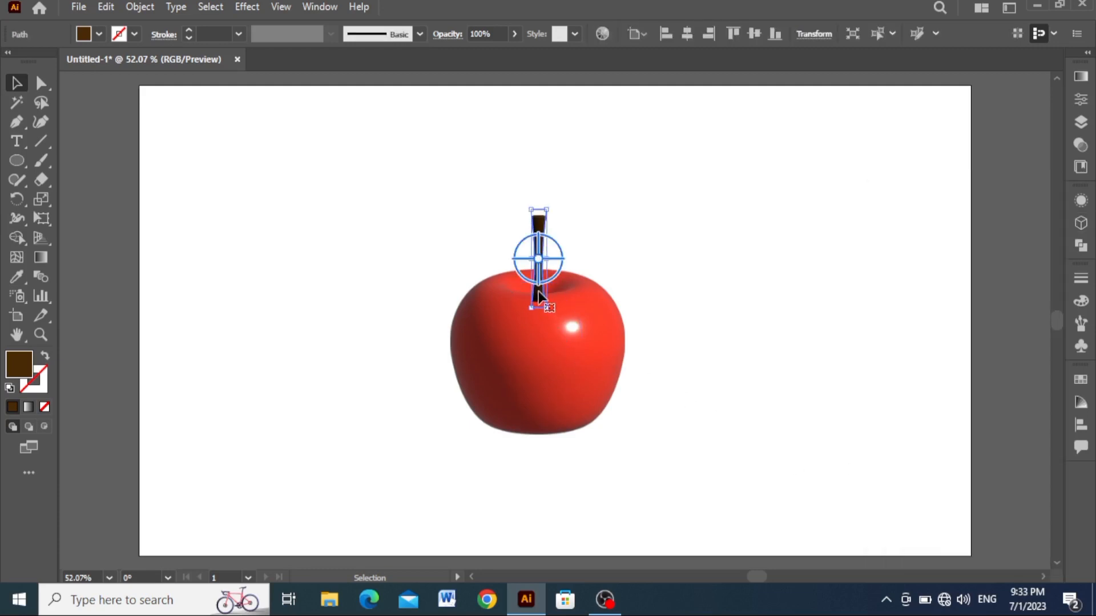
click(18, 122)
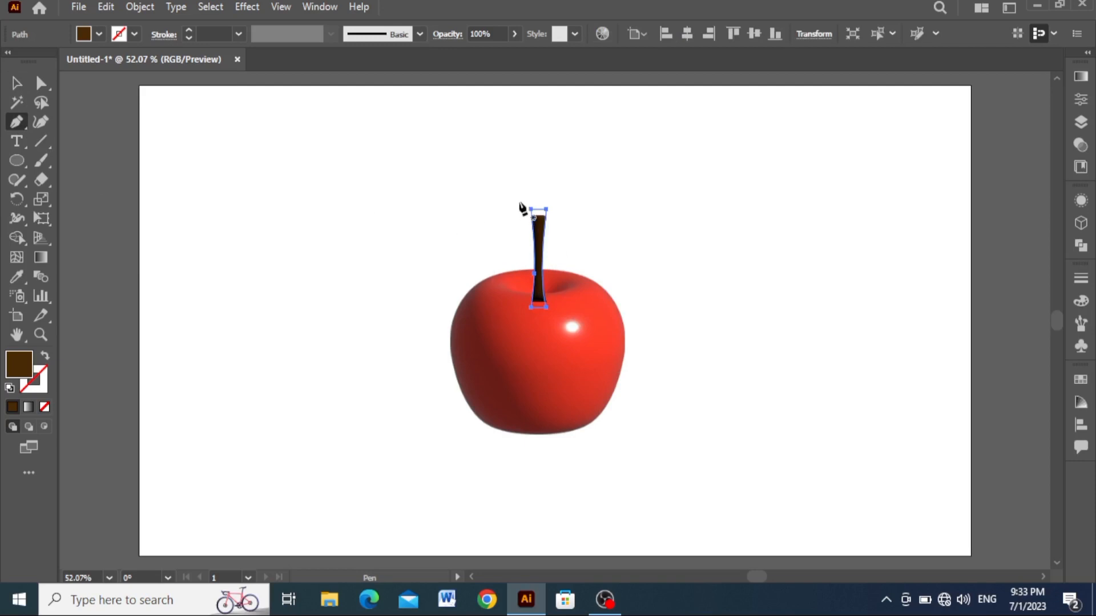
click(514, 202)
click(514, 293)
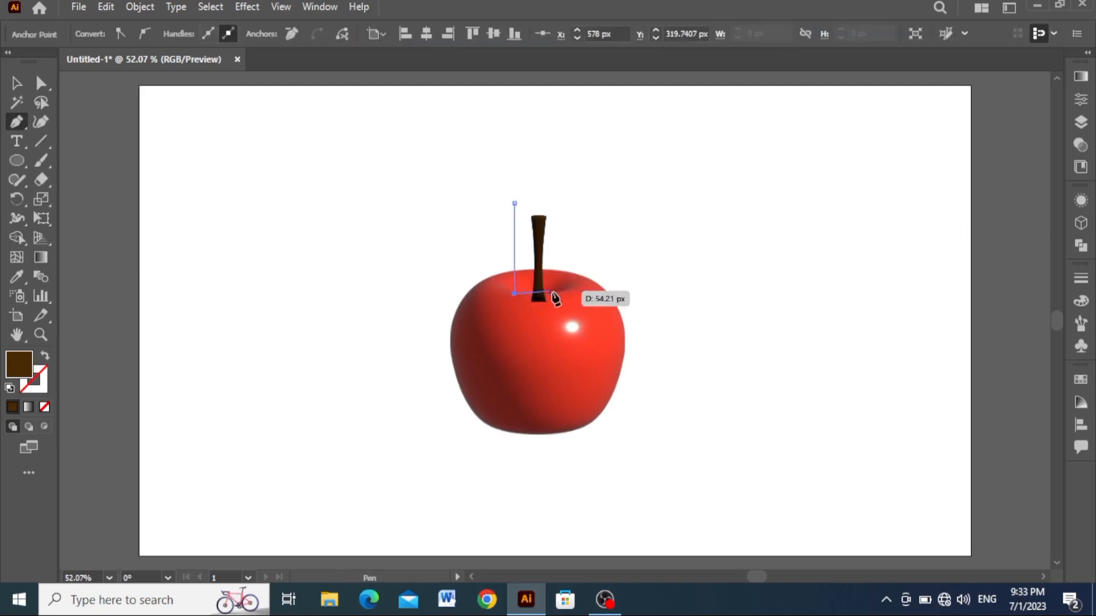
click(565, 294)
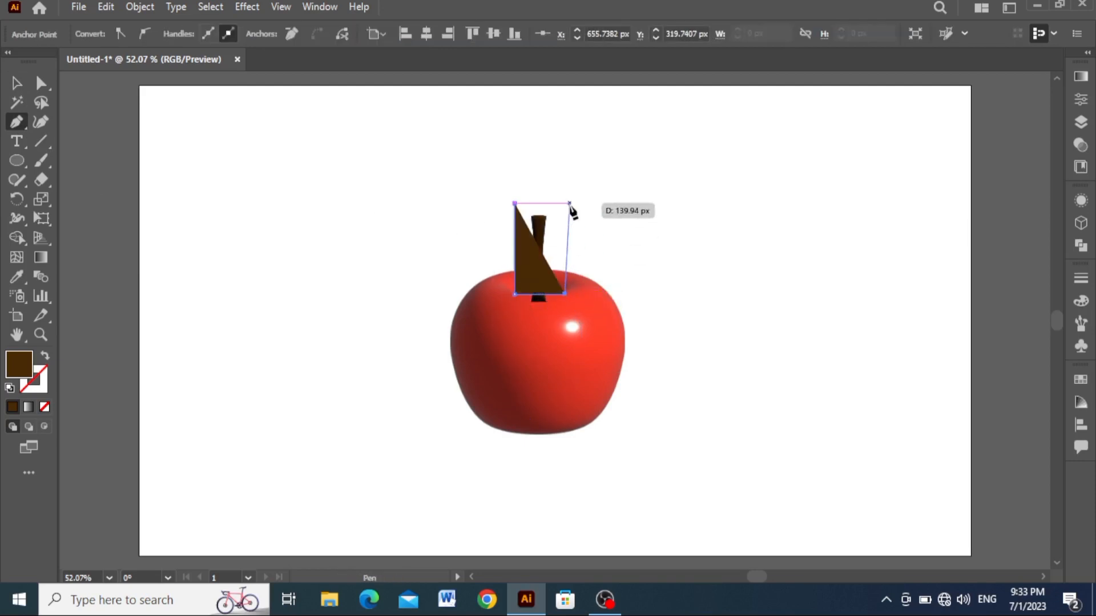
click(569, 202)
click(514, 203)
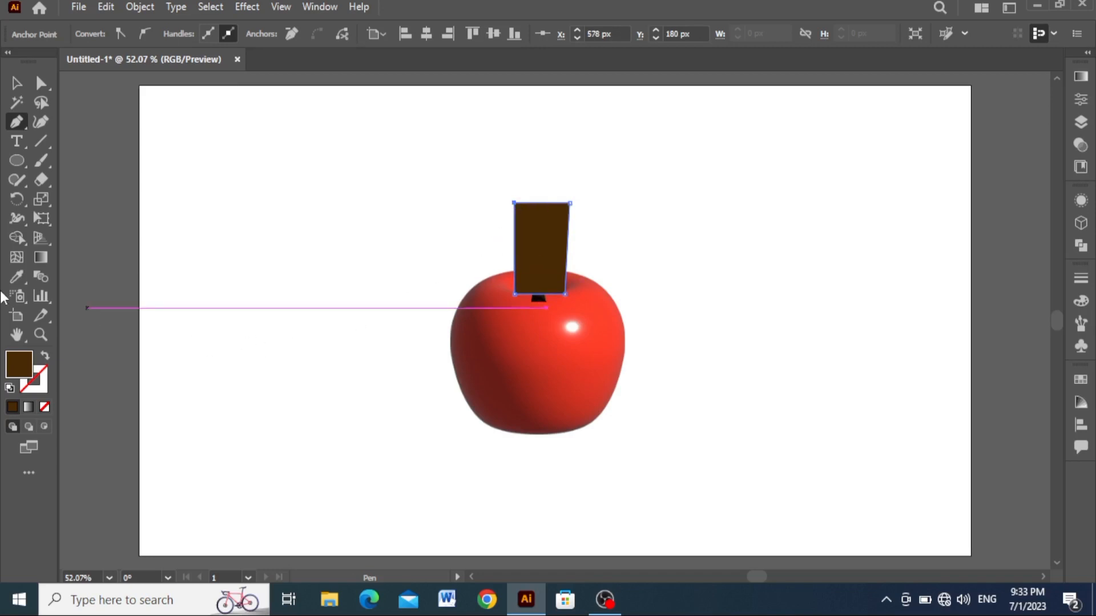
click(45, 358)
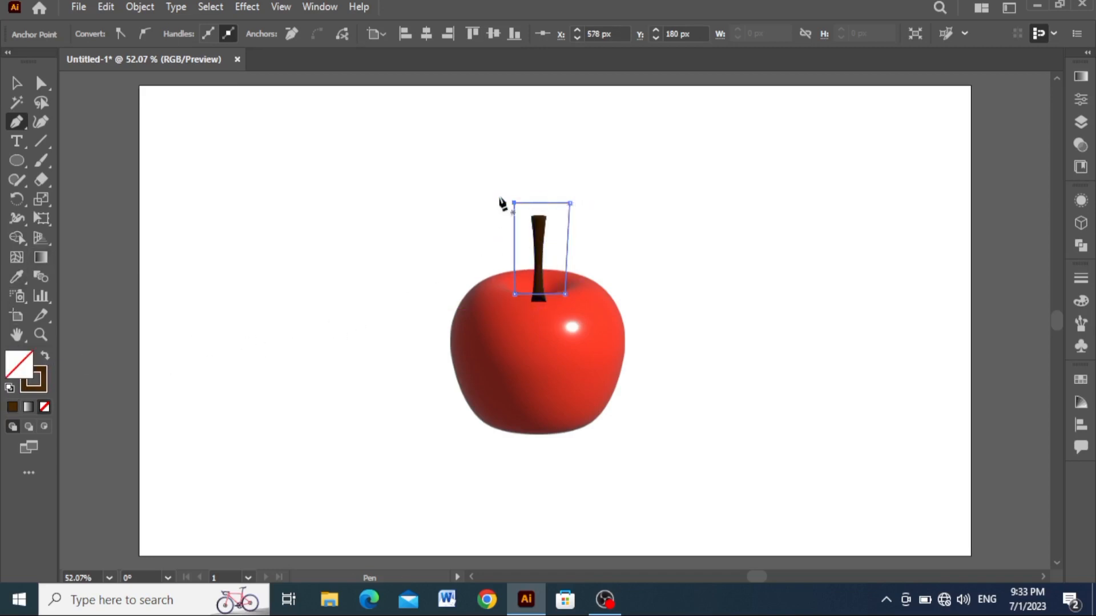
- Make a clipping mask from the four-sided outline and the stem to hide the stem's lower end, and deselect it
click(15, 84)
drag(476, 187, 631, 245)
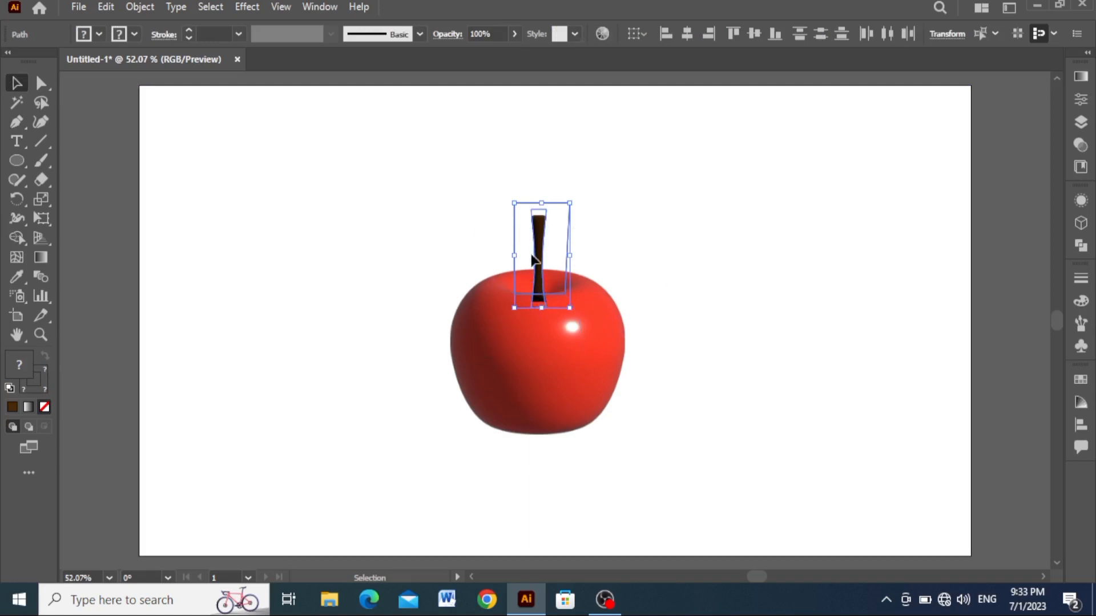
right_click(540, 240)
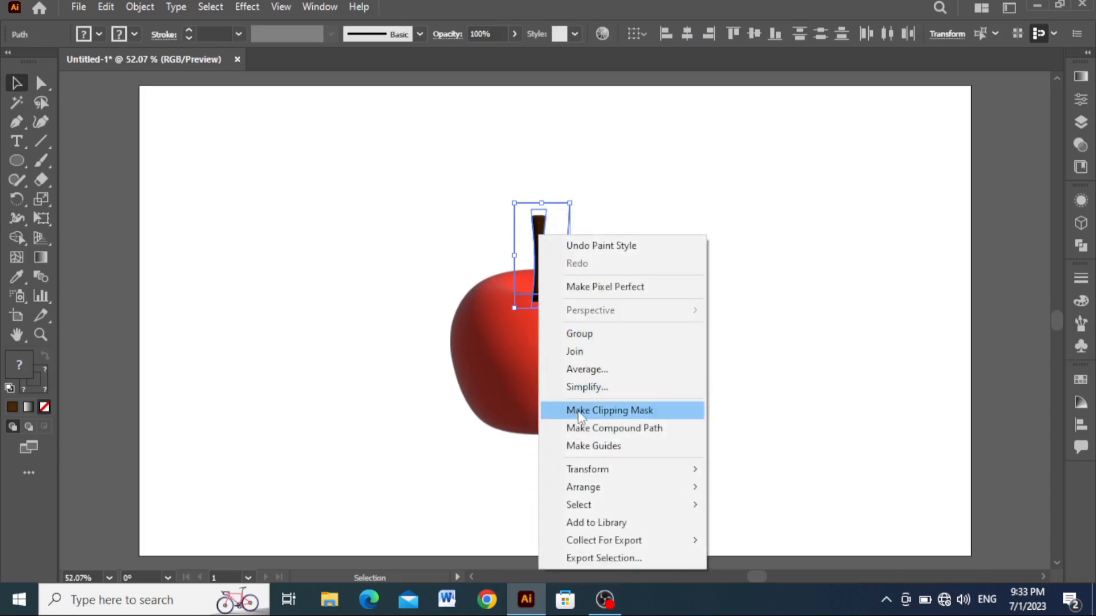
click(548, 412)
click(286, 174)
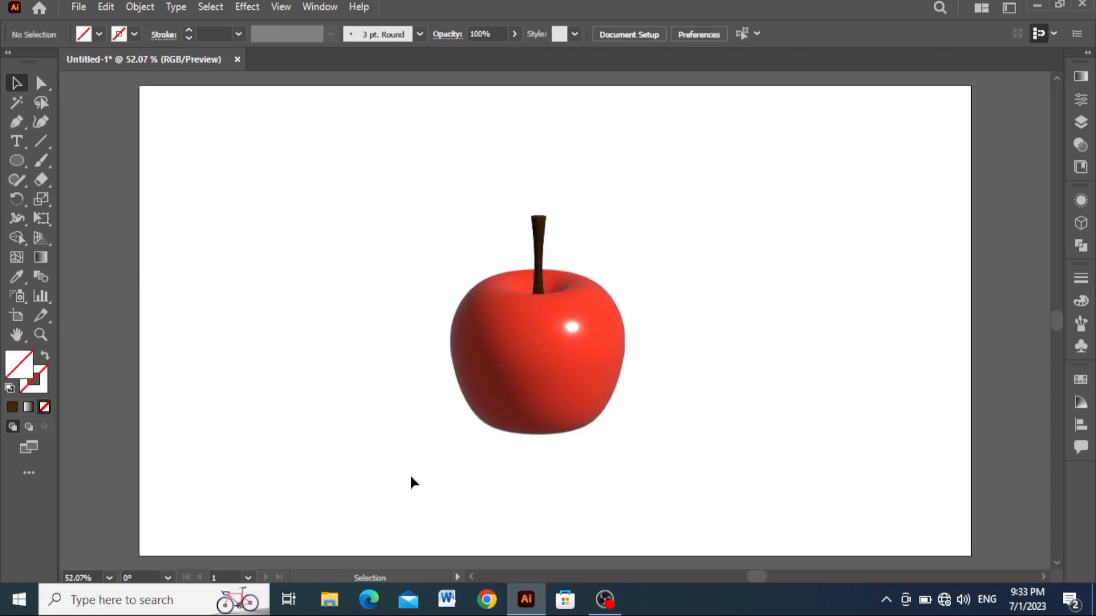
click(539, 272)
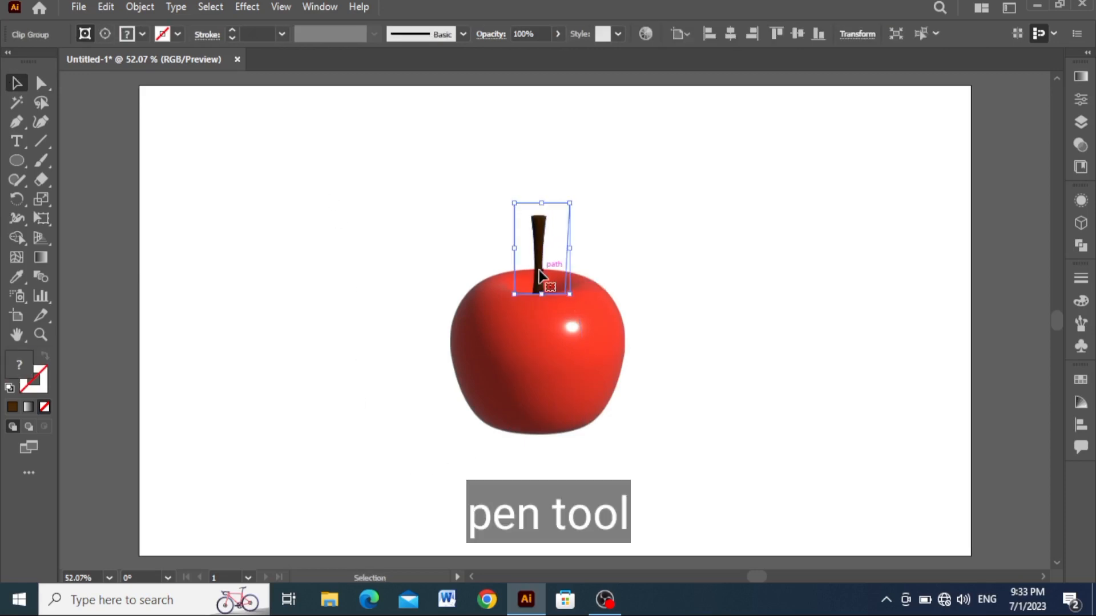
click(461, 191)
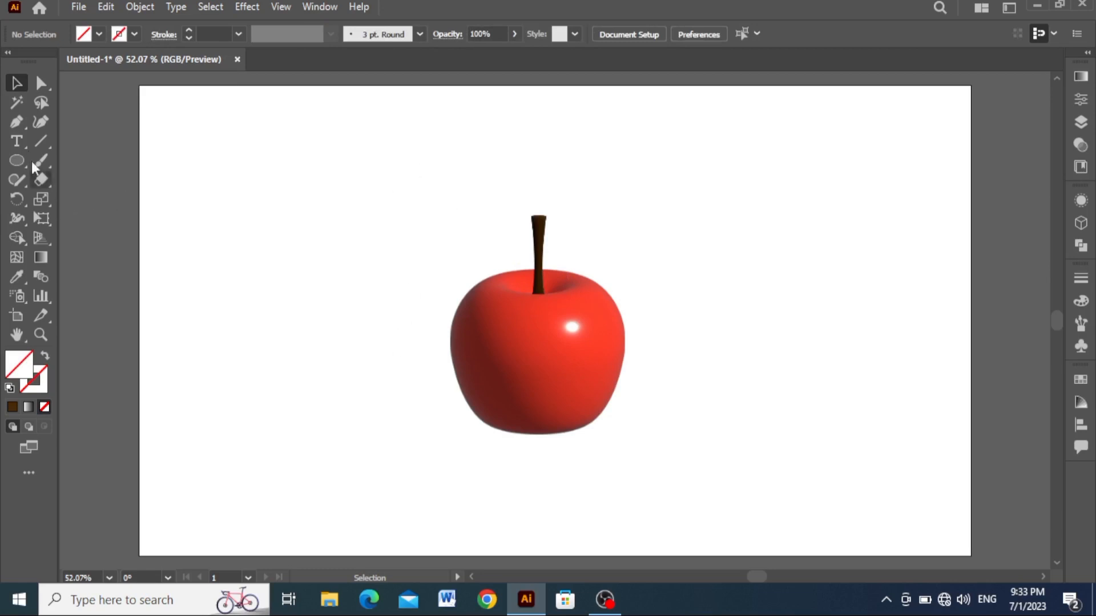
- Draw a closed, curved twig about 117 px wide from the stem's left side to a pointed tip, filled with the stem's sampled brown
key(p)
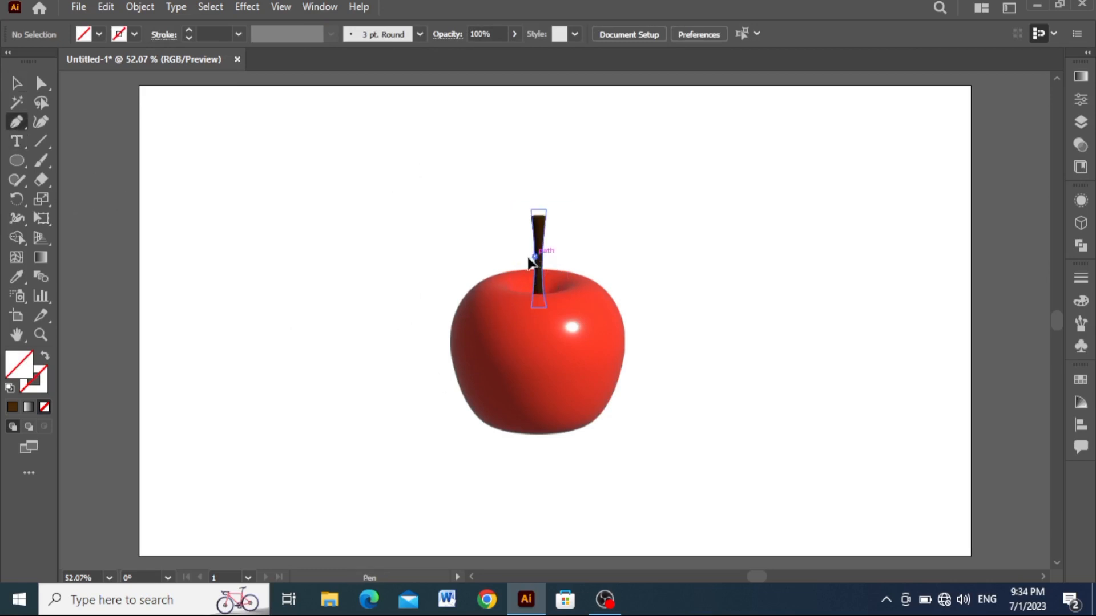
drag(535, 255, 483, 250)
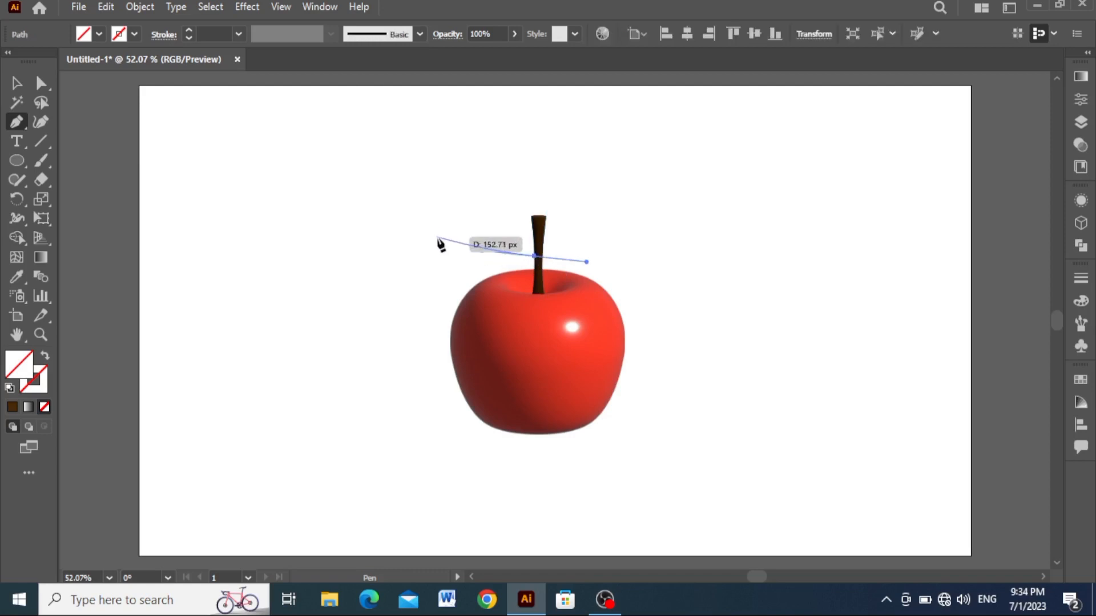
click(458, 237)
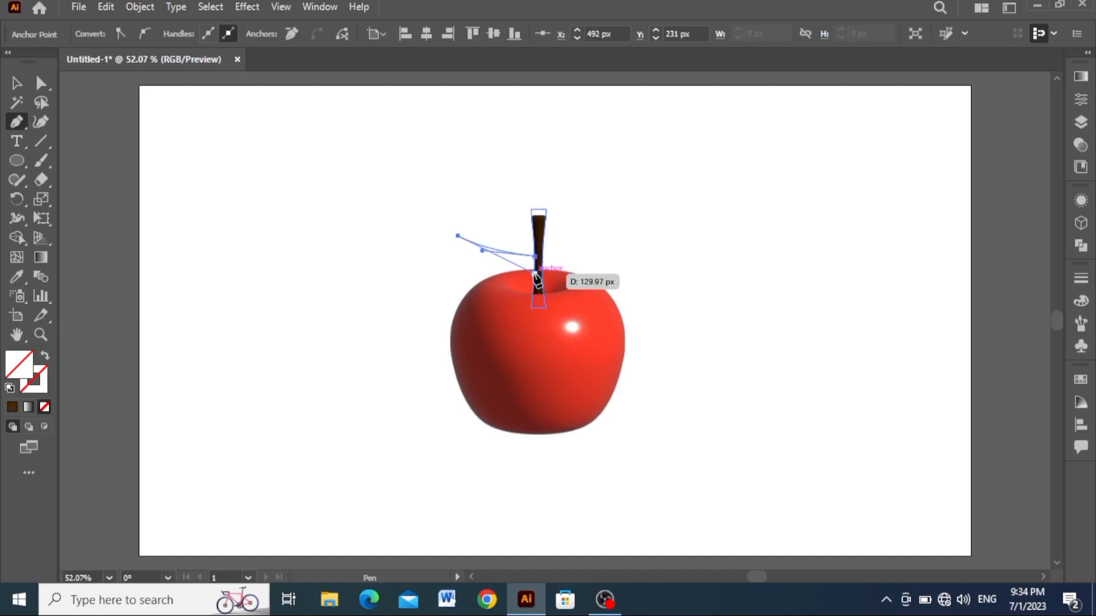
drag(535, 273, 592, 275)
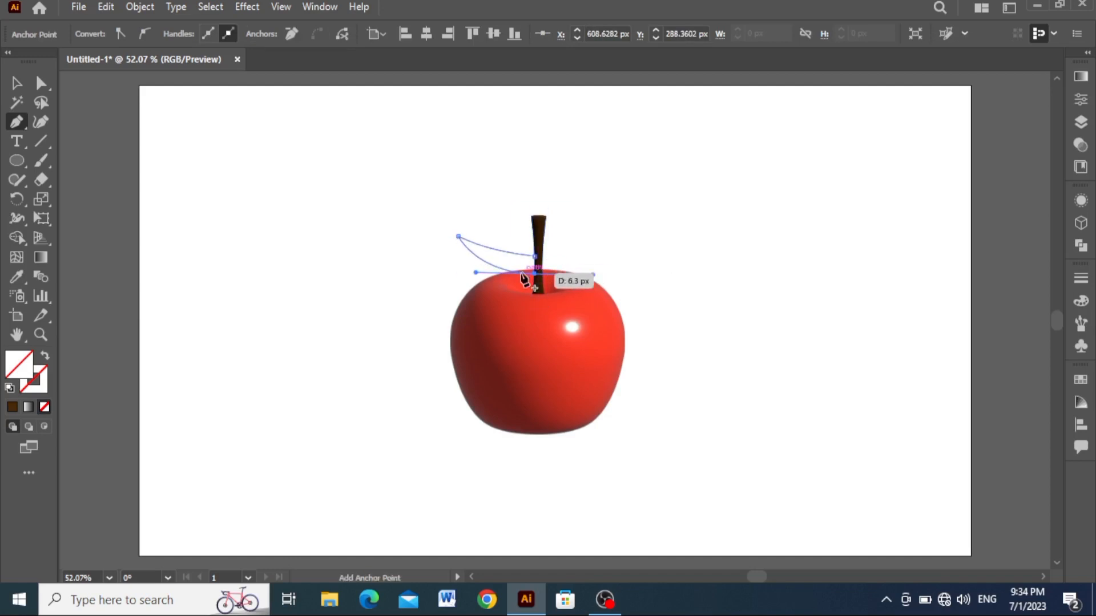
click(536, 274)
click(534, 256)
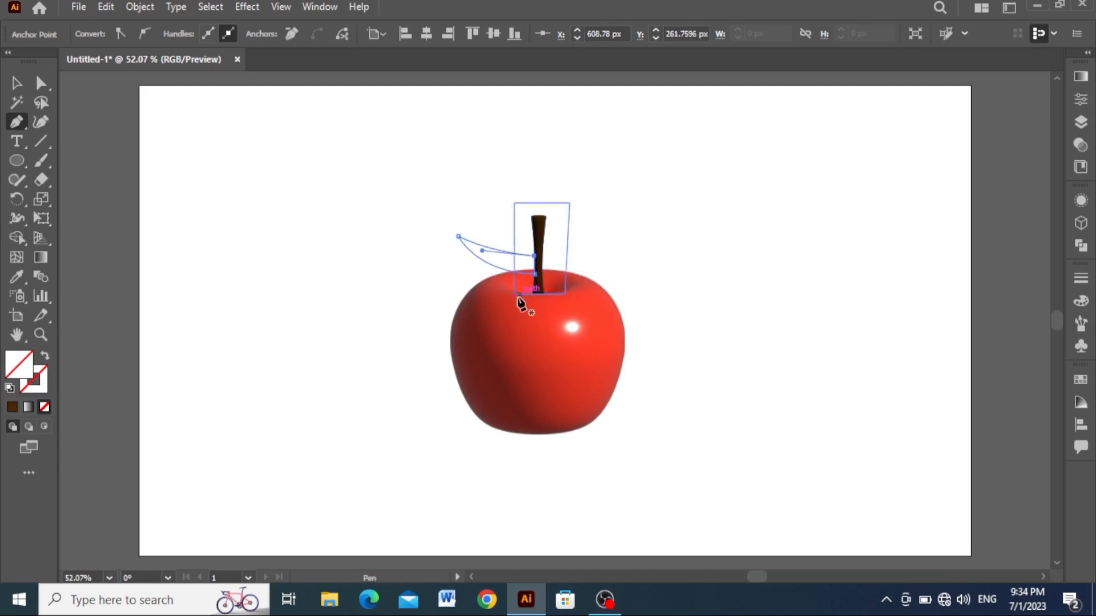
click(16, 277)
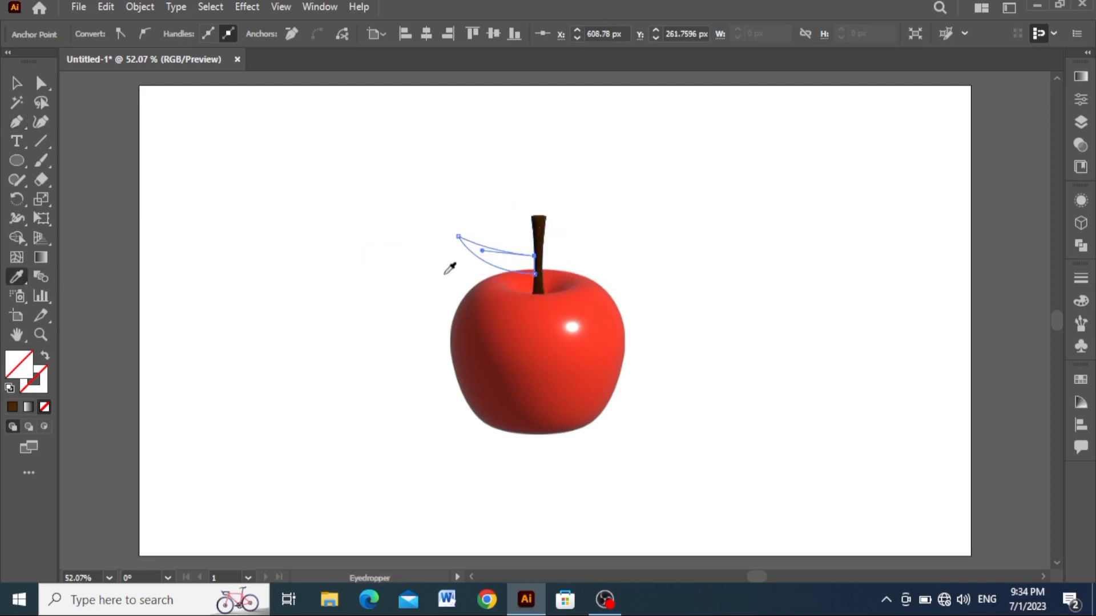
click(539, 234)
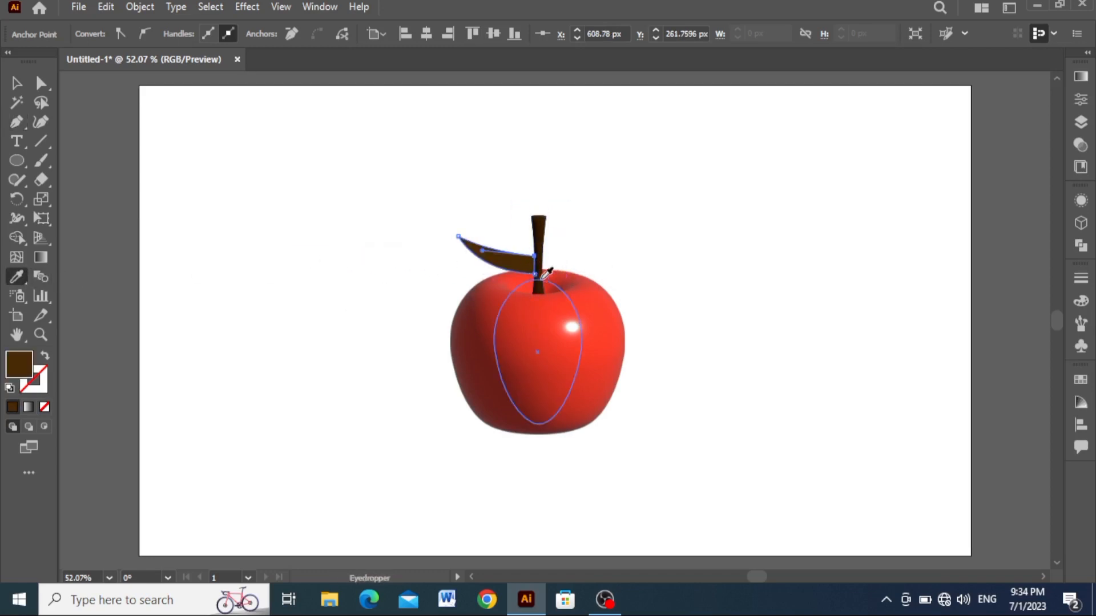
- Raise the lower anchor point at the twig's base to make the twig thinner, and adjust its outer end
click(40, 83)
drag(535, 275, 534, 273)
key(Up)
key(Up)
key(Up)
key(Up)
key(Up)
key(Up)
key(Up)
key(Up)
key(Up)
key(Up)
key(Up)
key(Up)
key(Up)
key(Up)
key(Up)
key(Up)
key(Up)
key(Up)
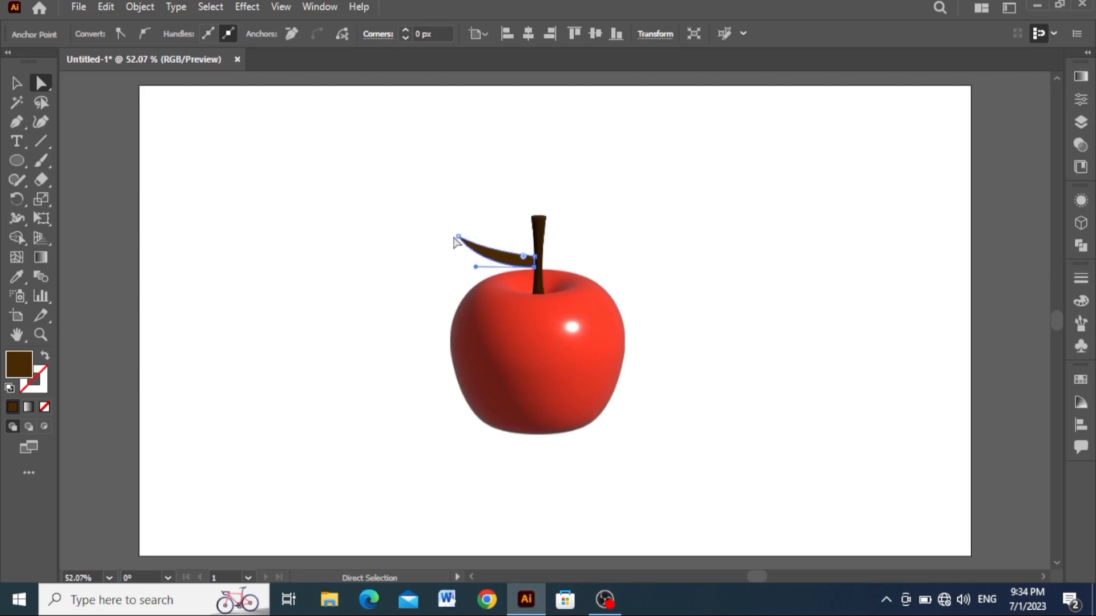
drag(477, 263, 482, 234)
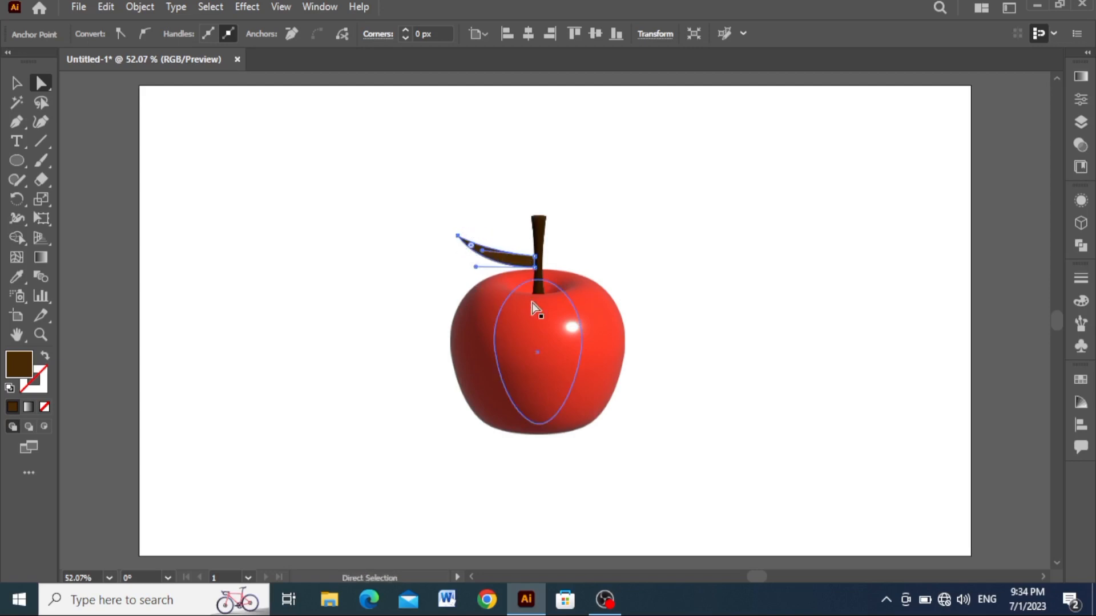
- Draw a closed, curved leaf about 200 px wide and 111 px high over the twig with the Pen tool, pointing up and left
click(22, 127)
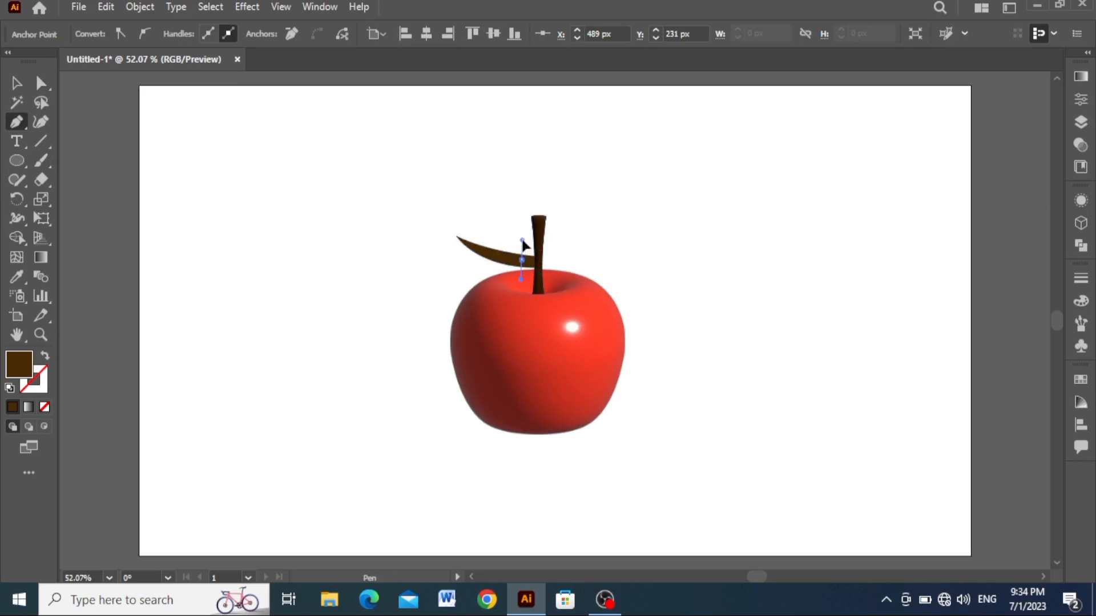
drag(507, 202, 353, 183)
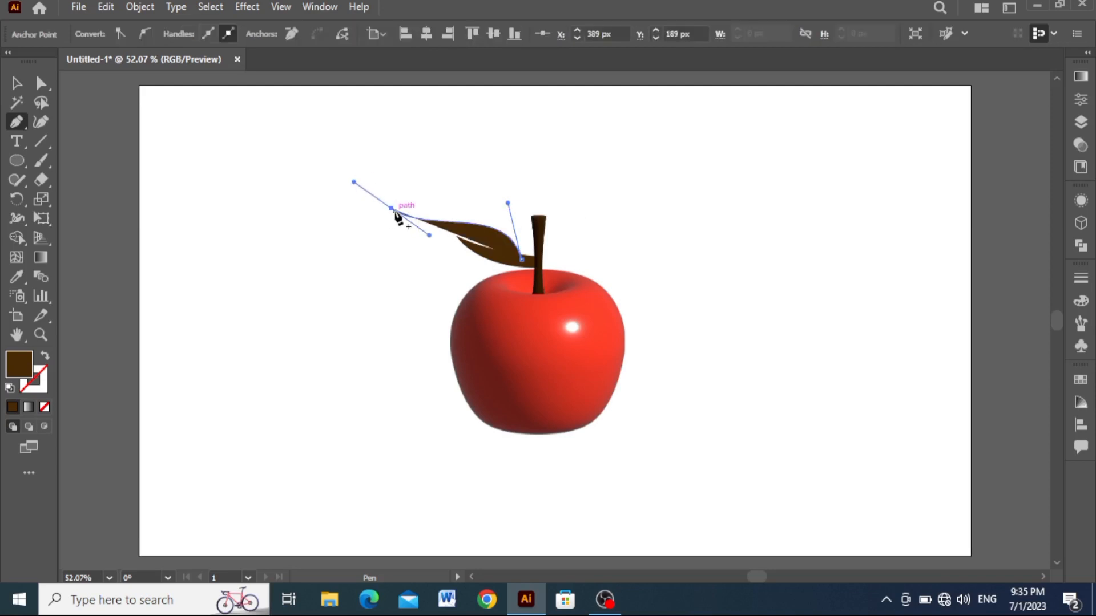
click(391, 209)
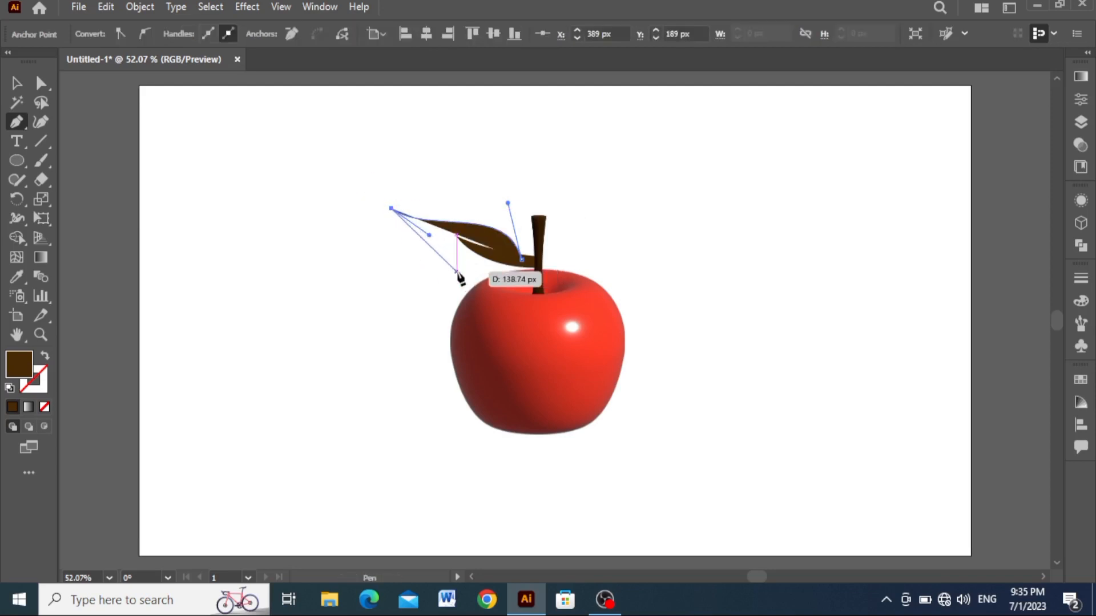
key(a)
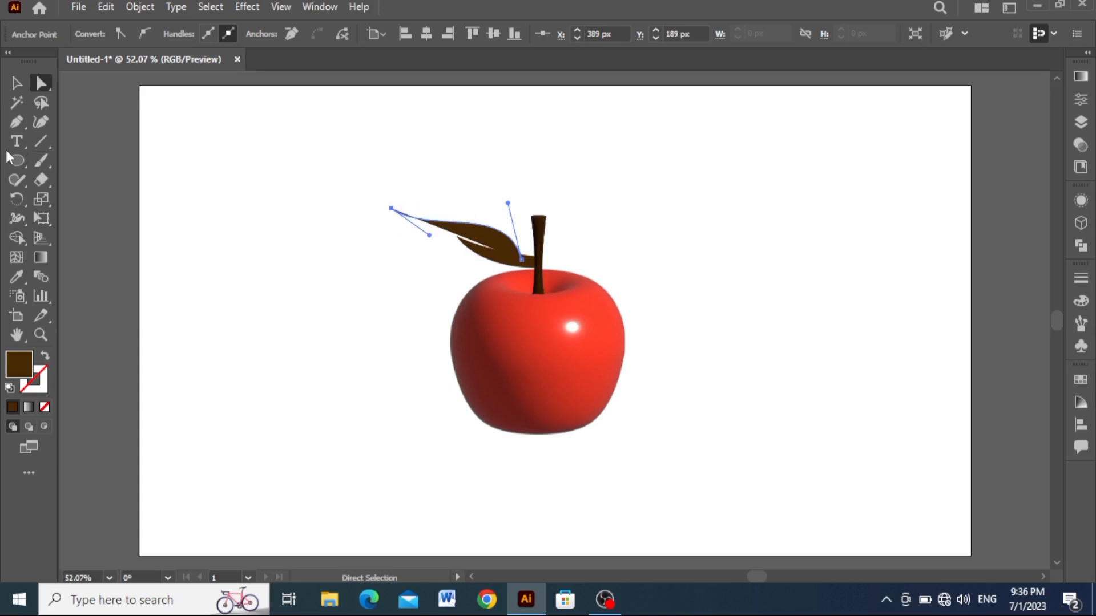
key(p)
drag(391, 209, 509, 273)
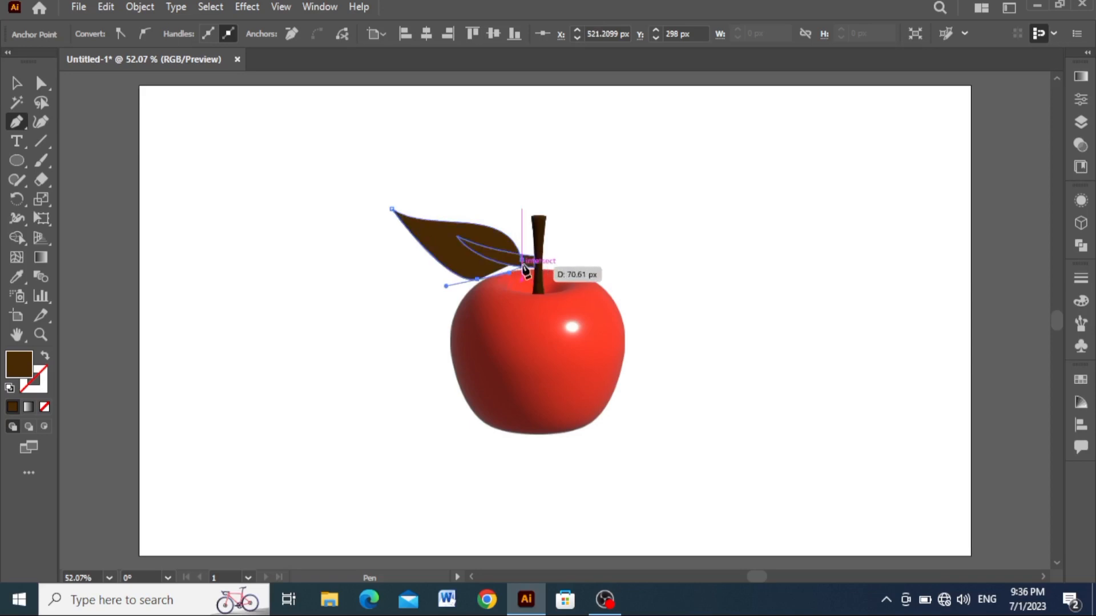
click(522, 264)
click(522, 261)
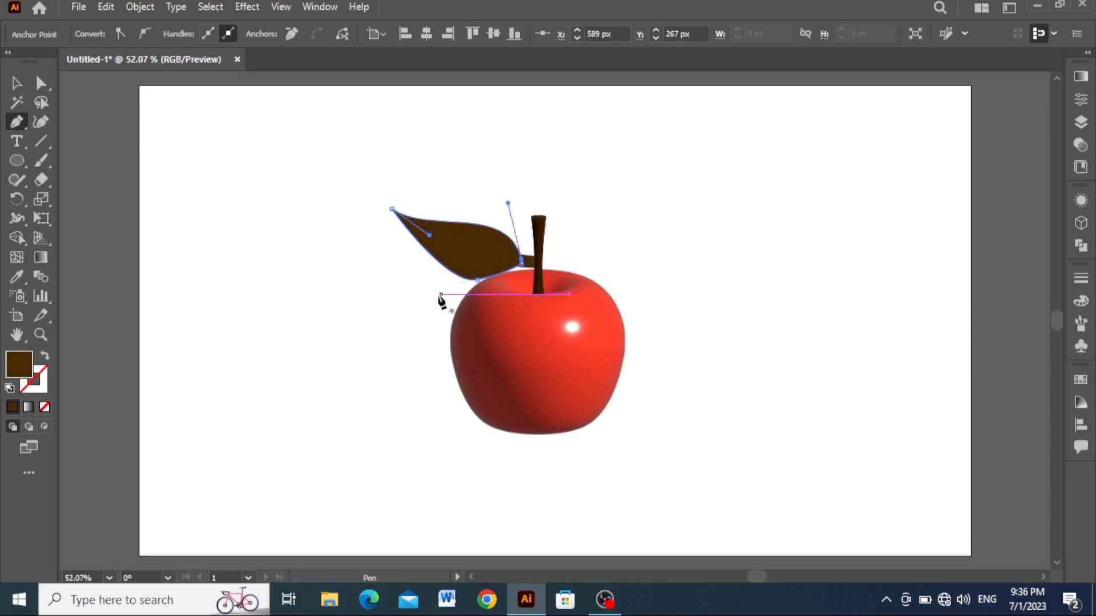
- Move the leaf slightly right along the twig toward the stem and leave it selected
click(22, 87)
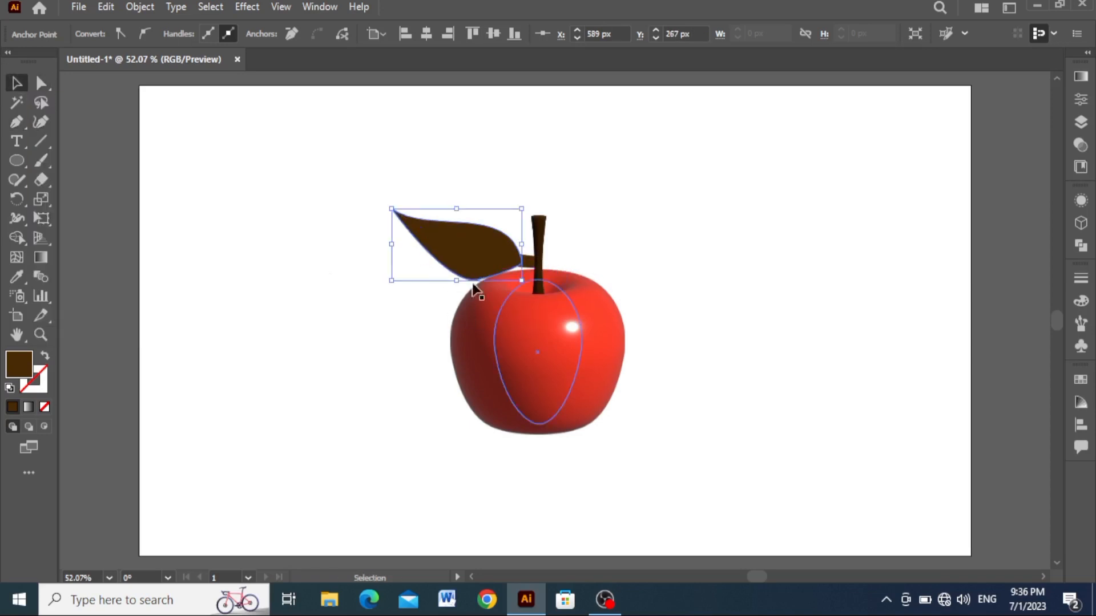
drag(461, 263, 466, 264)
click(463, 262)
click(351, 359)
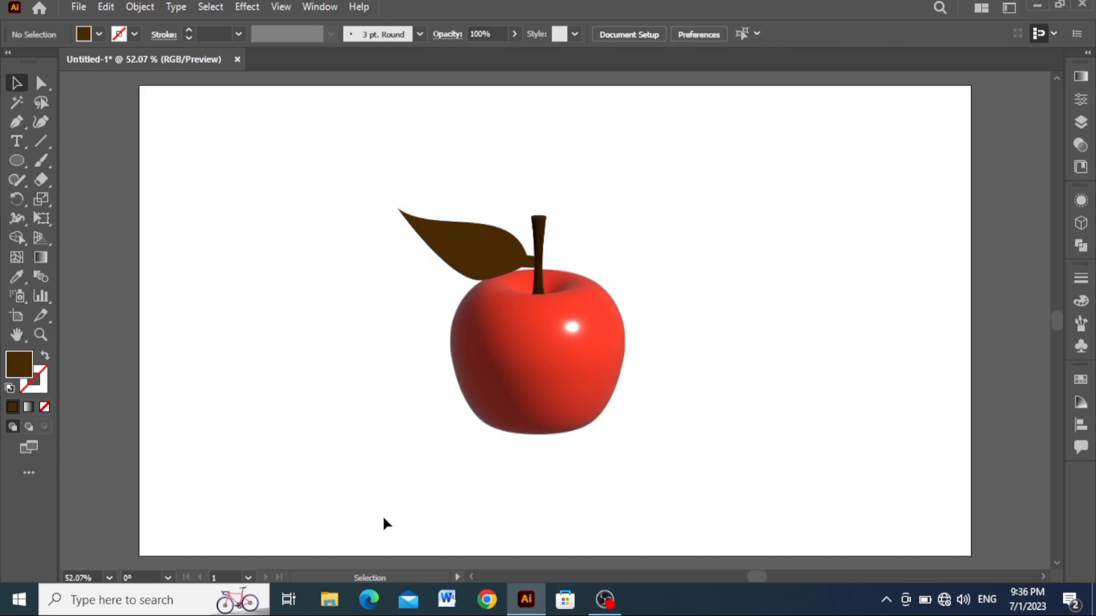
click(433, 243)
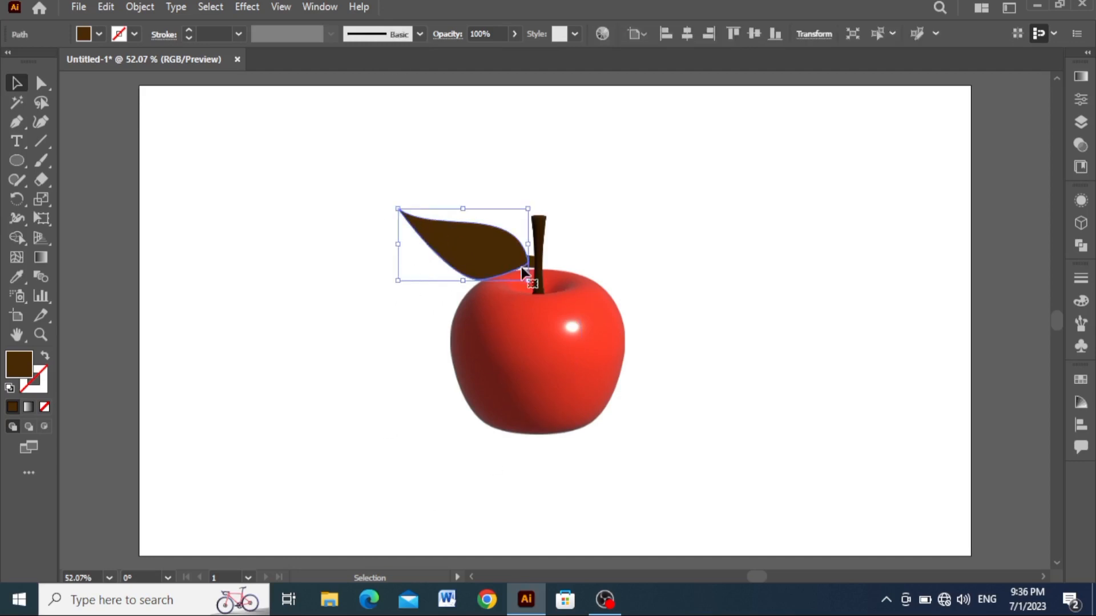
- Change the leaf's fill colour to green 2f8214 and deselect it
double_click(17, 372)
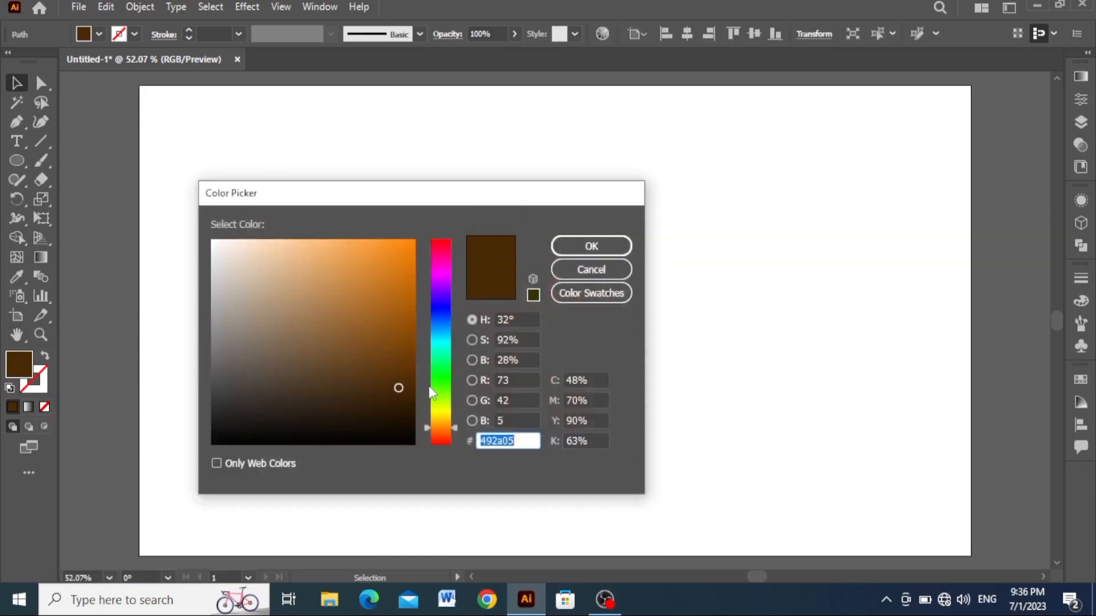
drag(429, 386, 439, 375)
drag(397, 346, 386, 339)
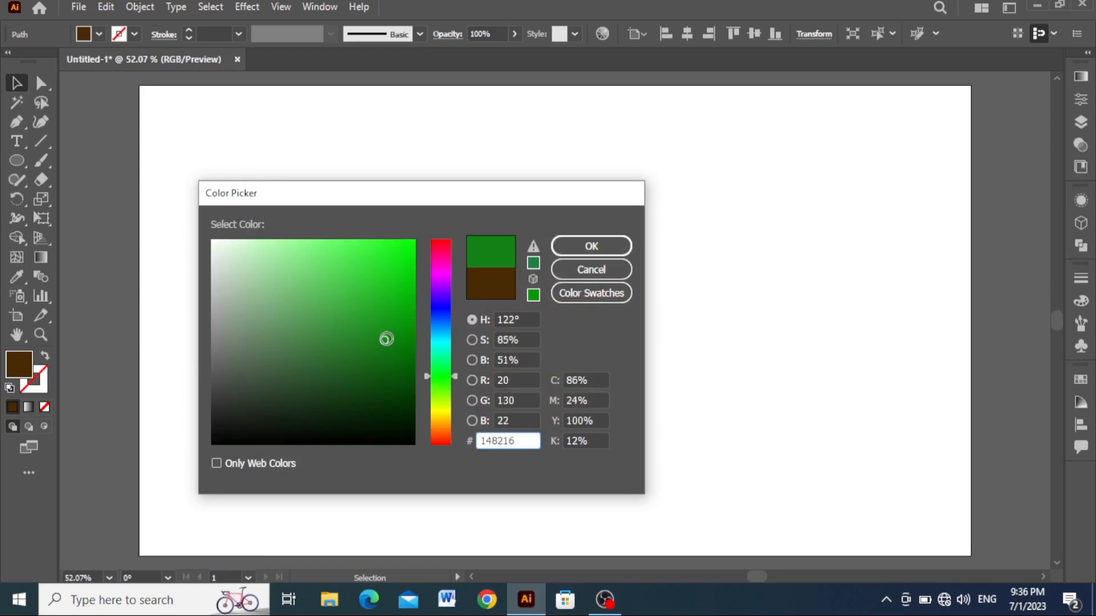
drag(453, 376, 453, 381)
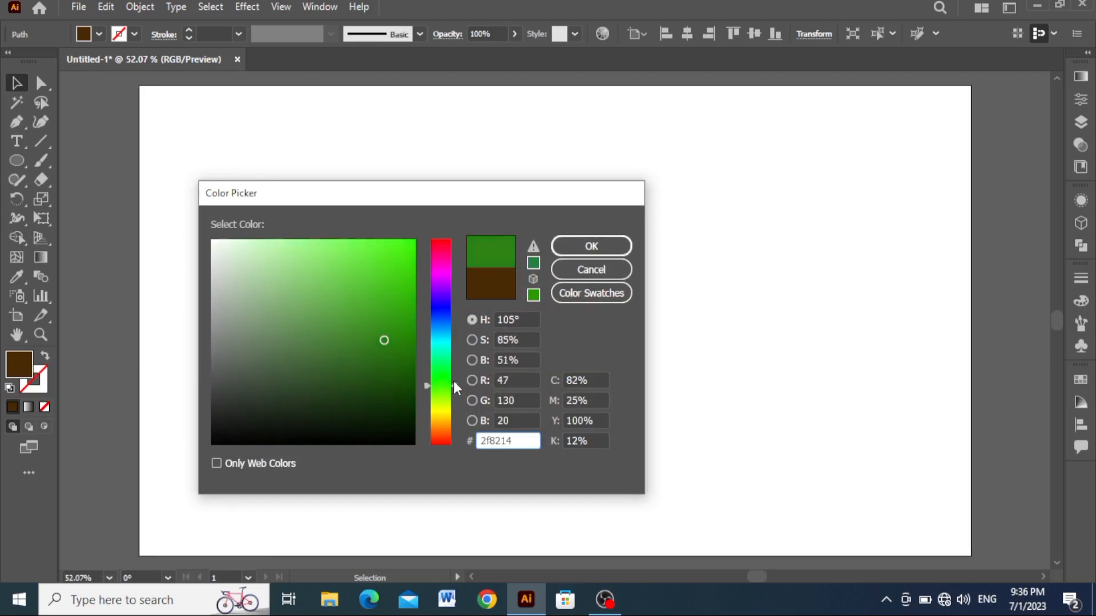
click(591, 246)
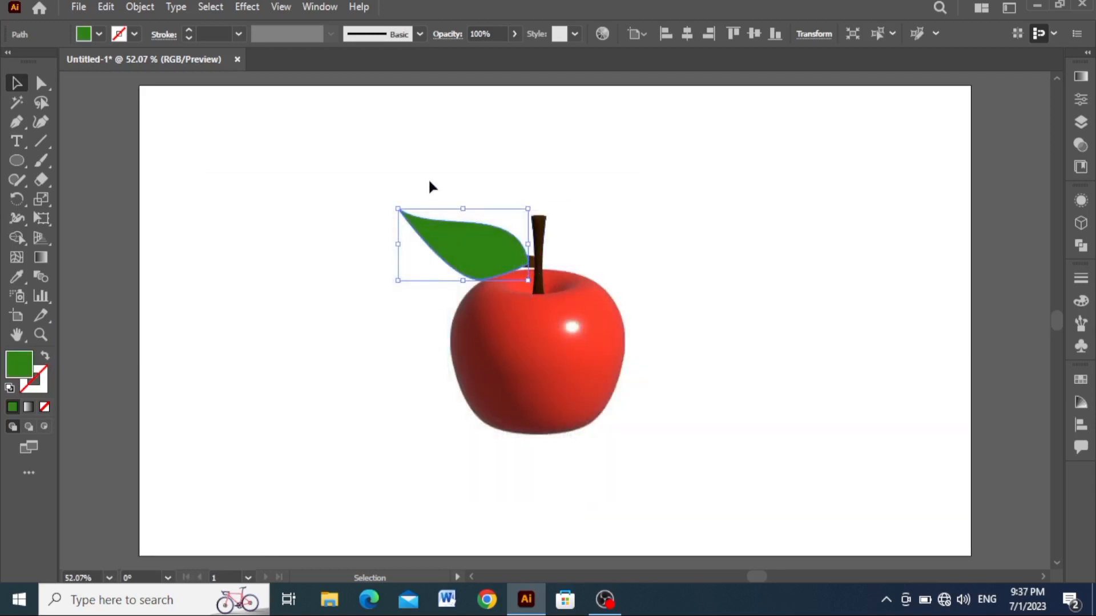
drag(528, 268, 529, 268)
click(371, 324)
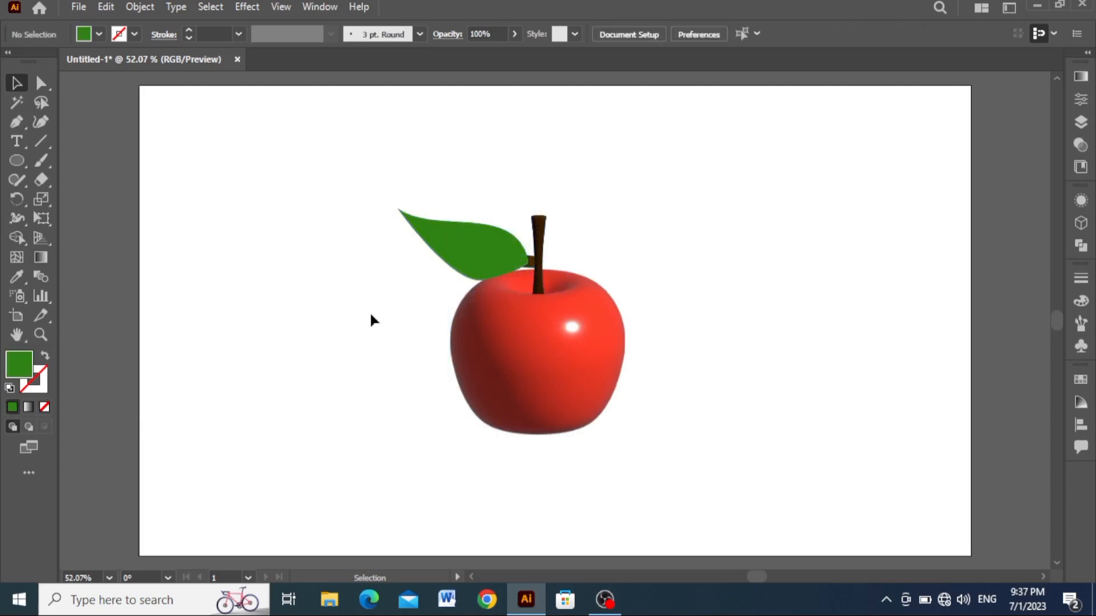
- Bring the brown twig to the front so that it lies over the green leaf
click(513, 264)
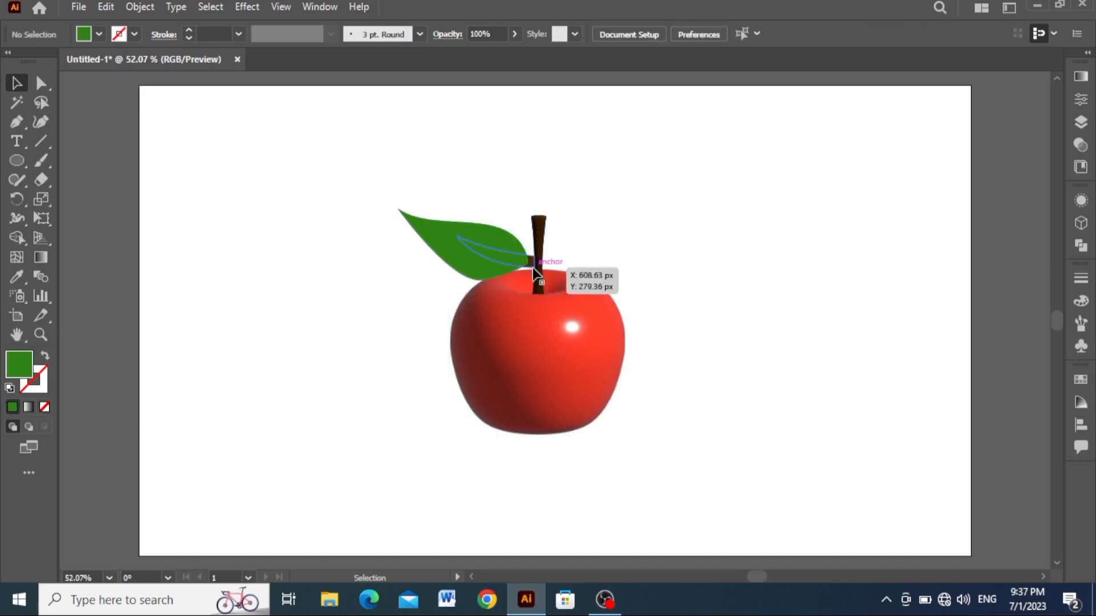
right_click(505, 255)
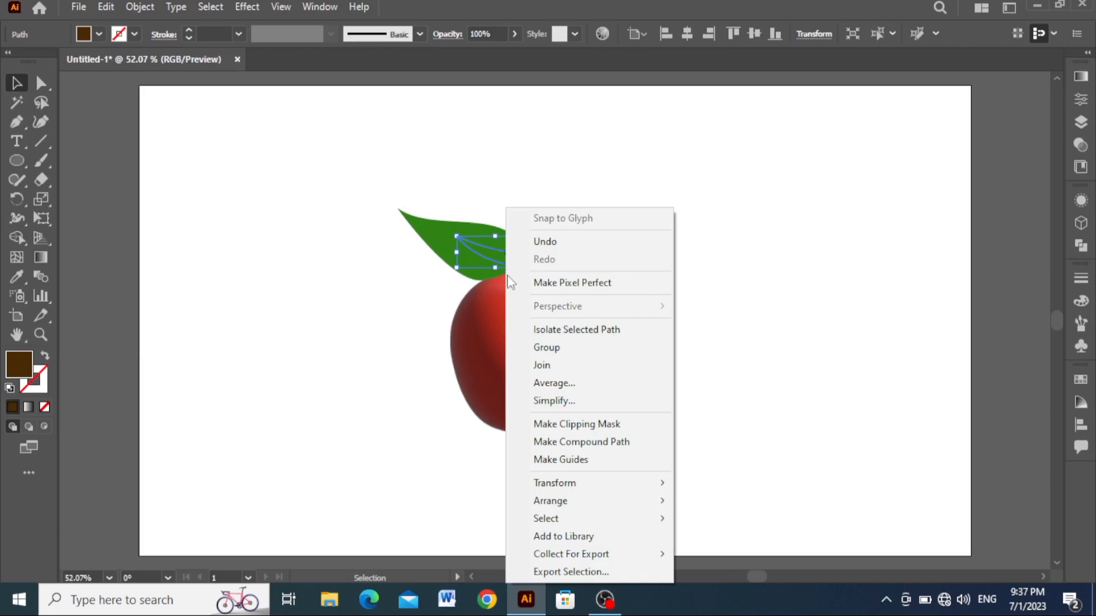
mouse_move(628, 500)
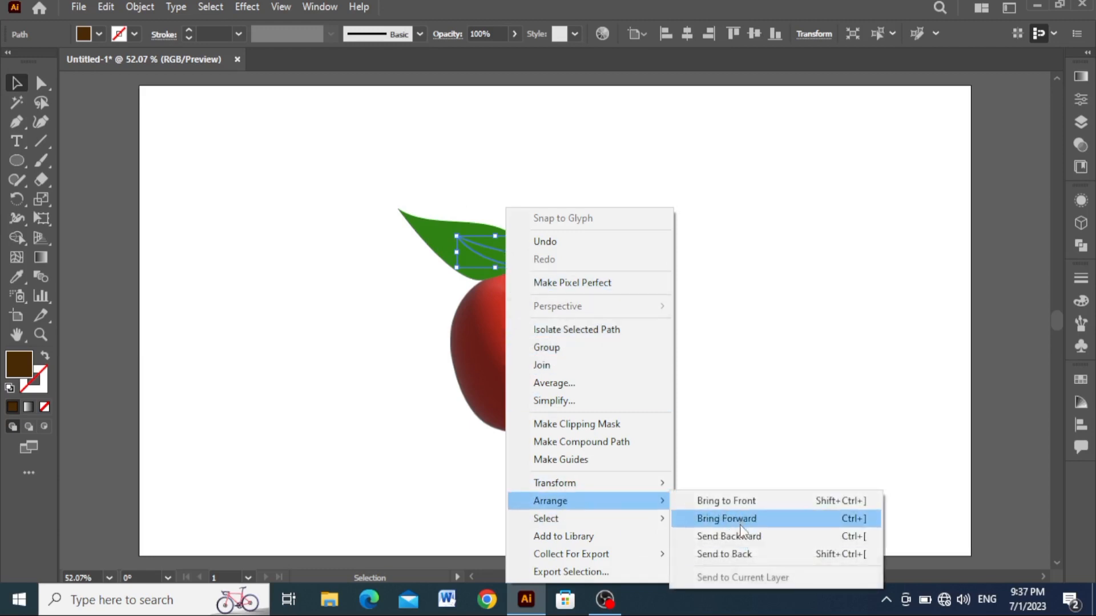
click(740, 502)
- Select the leaf, twig and stem together and apply the Inflate 3D type to them
drag(354, 174, 516, 264)
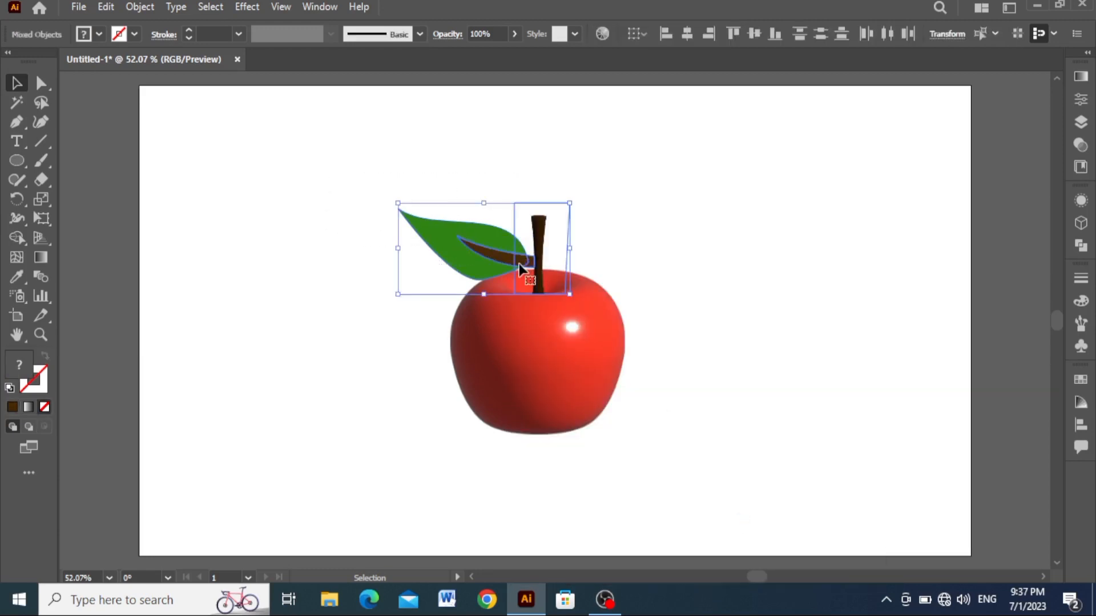
click(1080, 222)
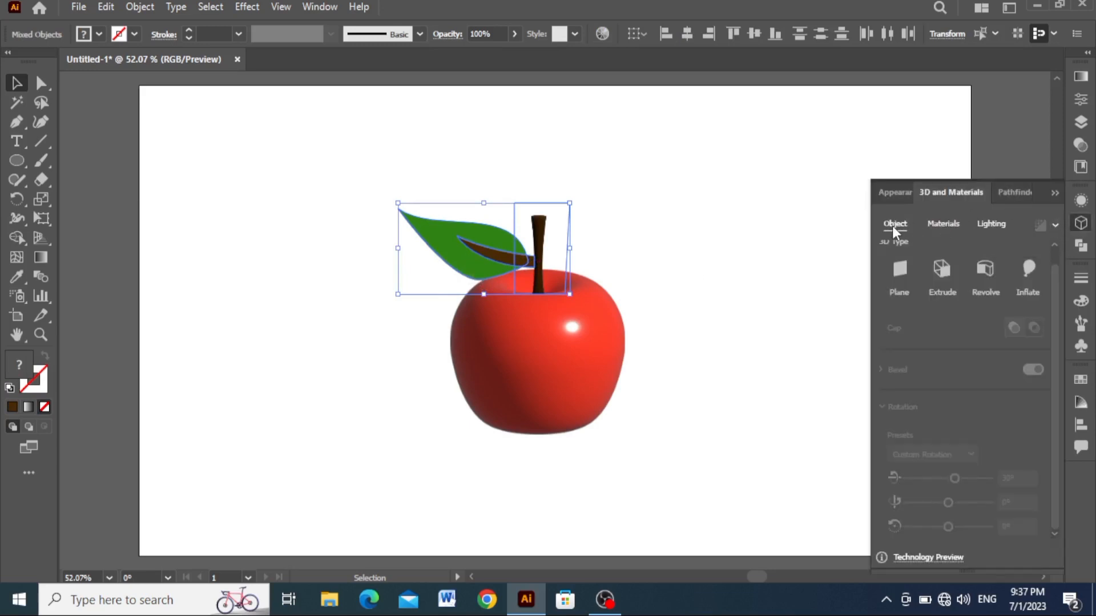
click(1028, 268)
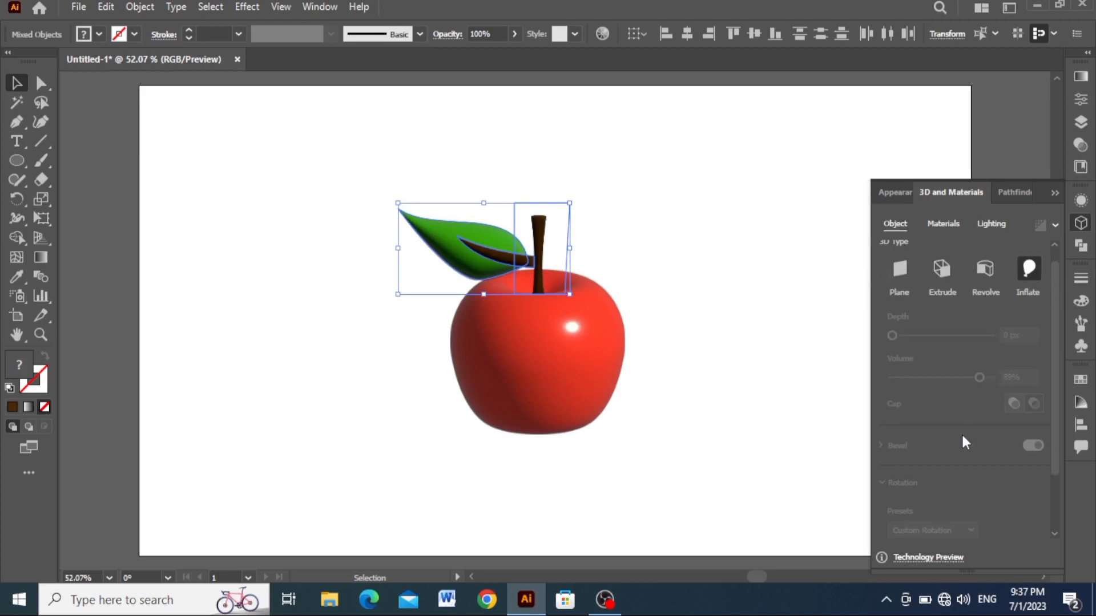
click(945, 223)
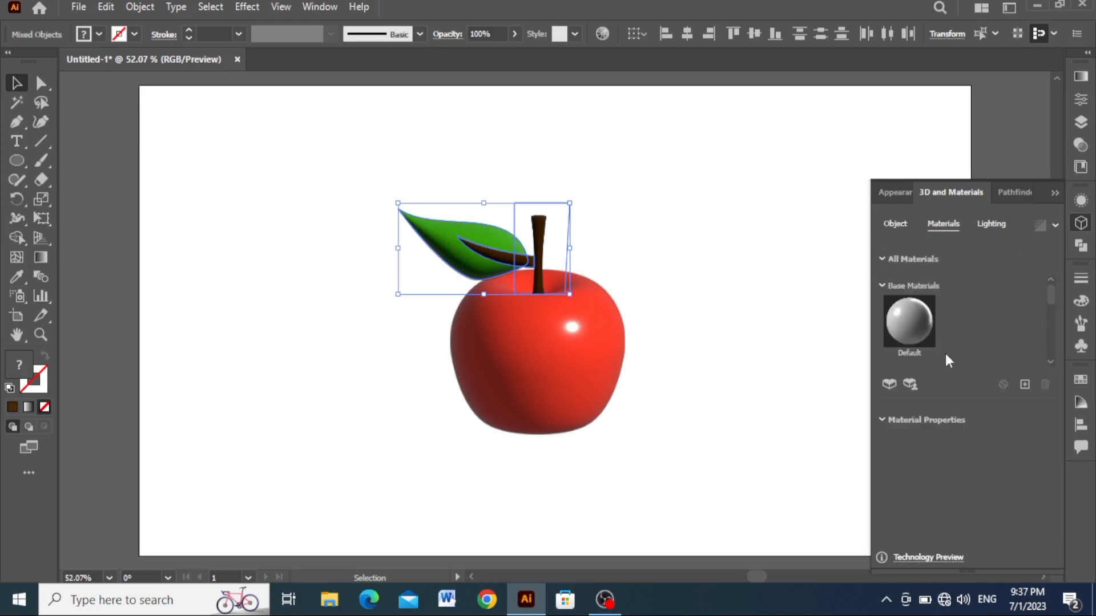
click(919, 520)
click(993, 222)
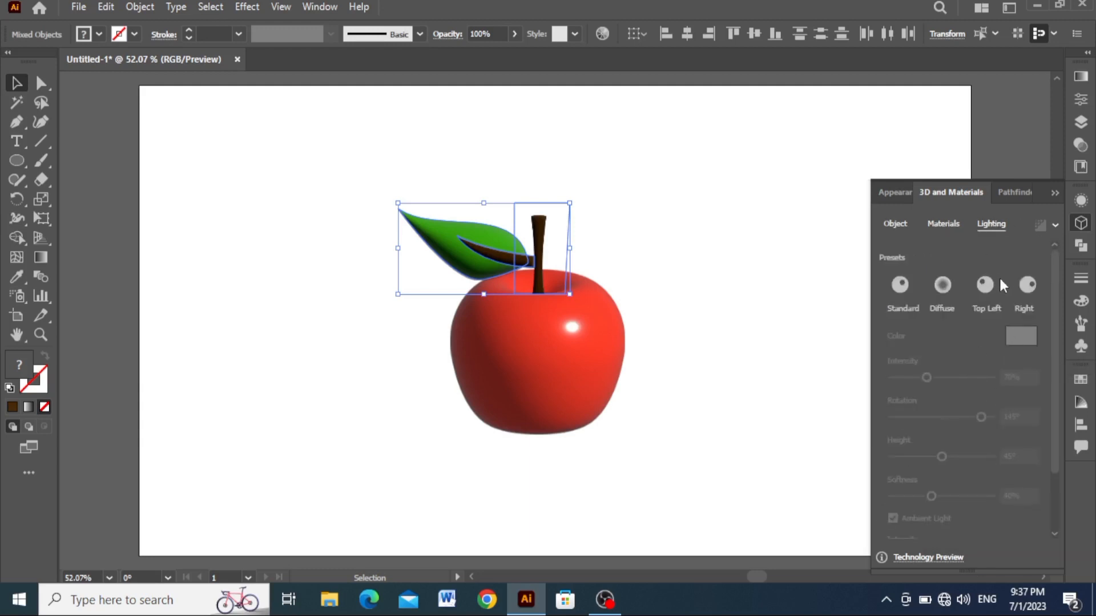
click(936, 222)
click(900, 224)
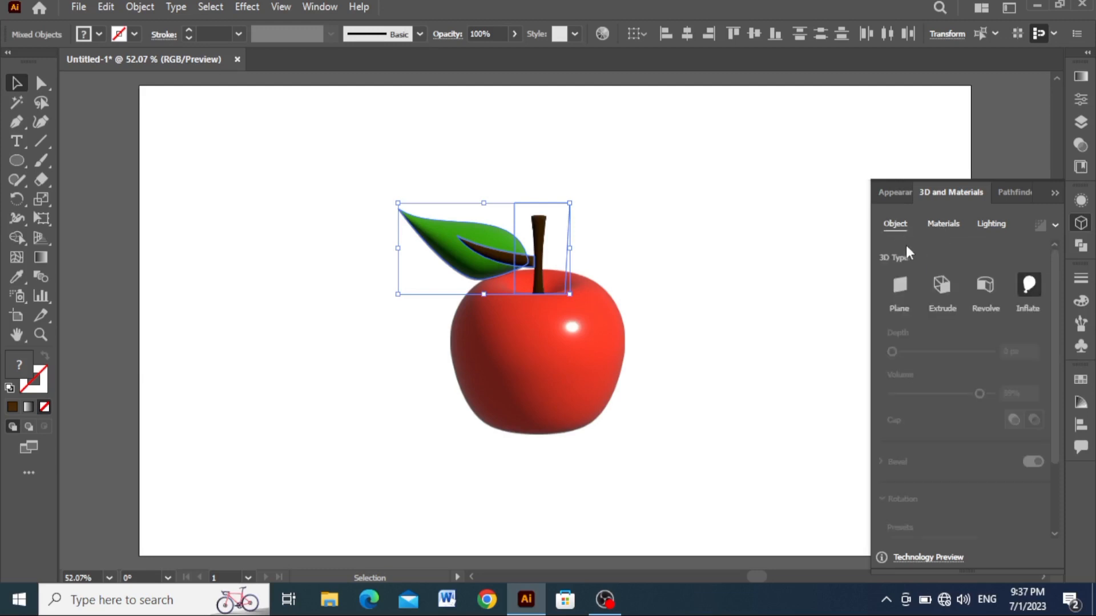